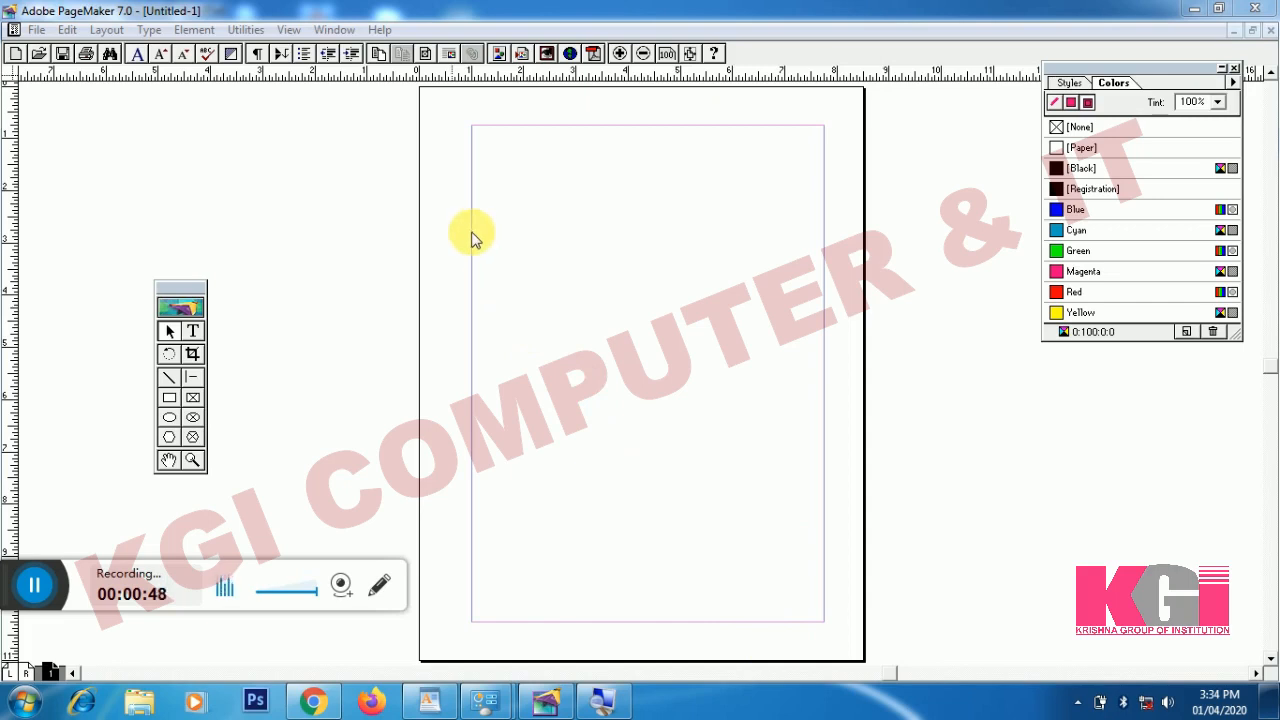
# Open the Document Setup settings, review the page size and margin options, and close them without changes
pyautogui.click(37, 30)
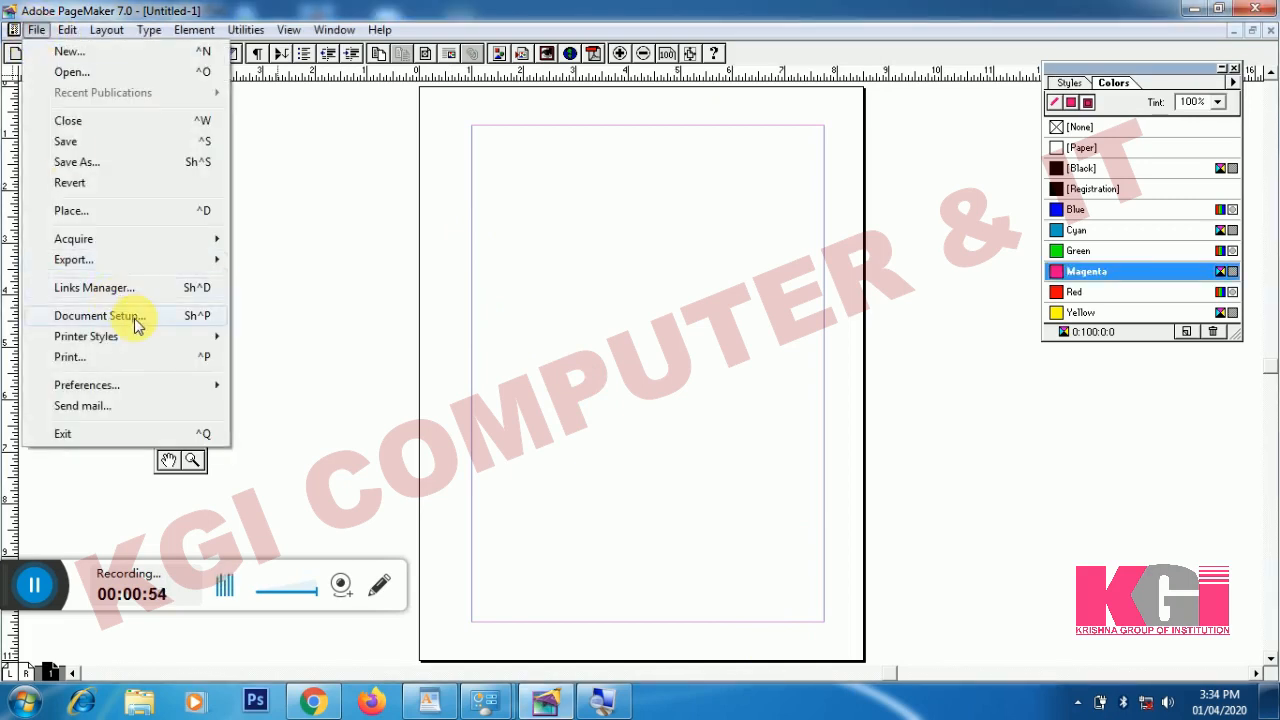
pyautogui.click(133, 320)
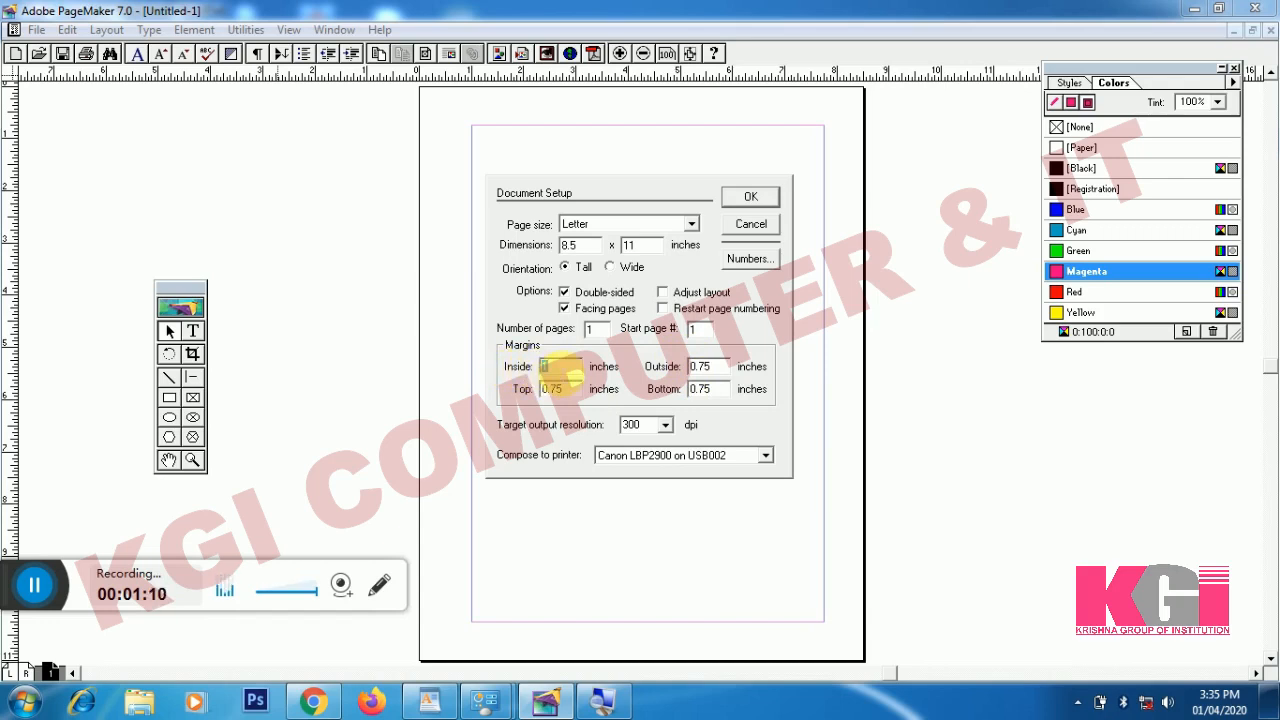
pyautogui.click(747, 199)
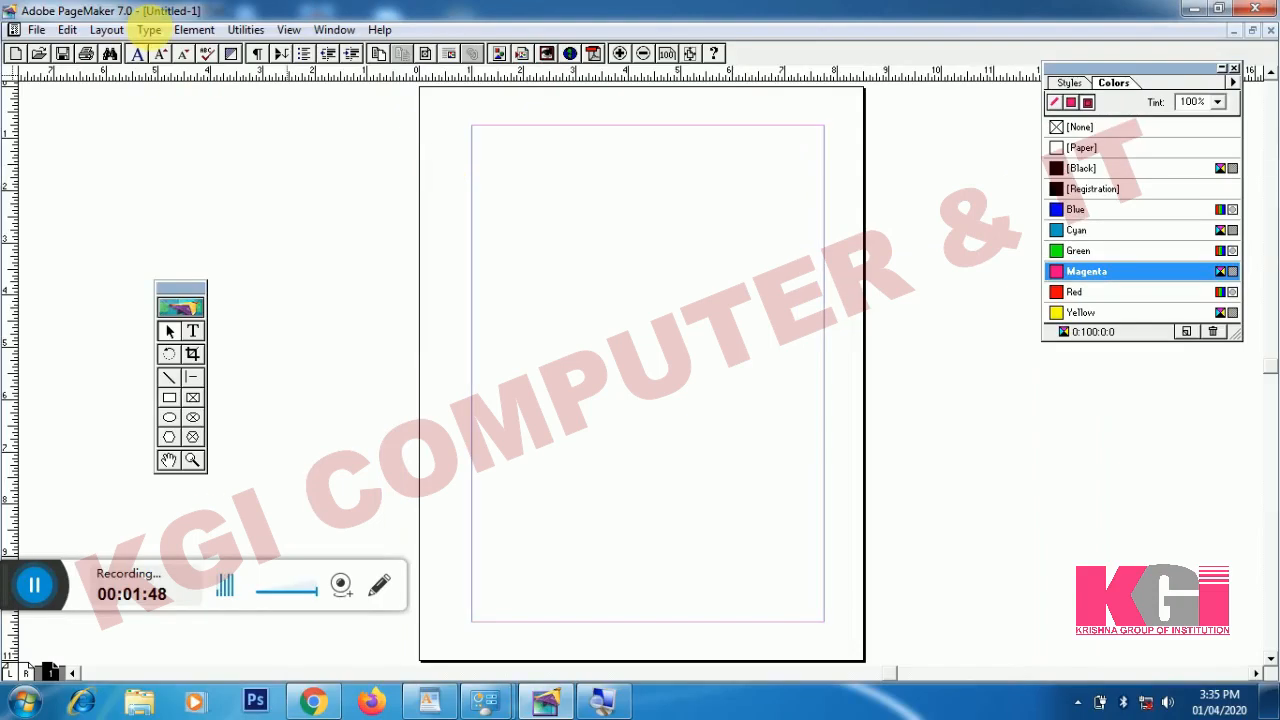
# Set the document's inside margin to 0.5 inches in Document Setup and apply it
pyautogui.click(36, 29)
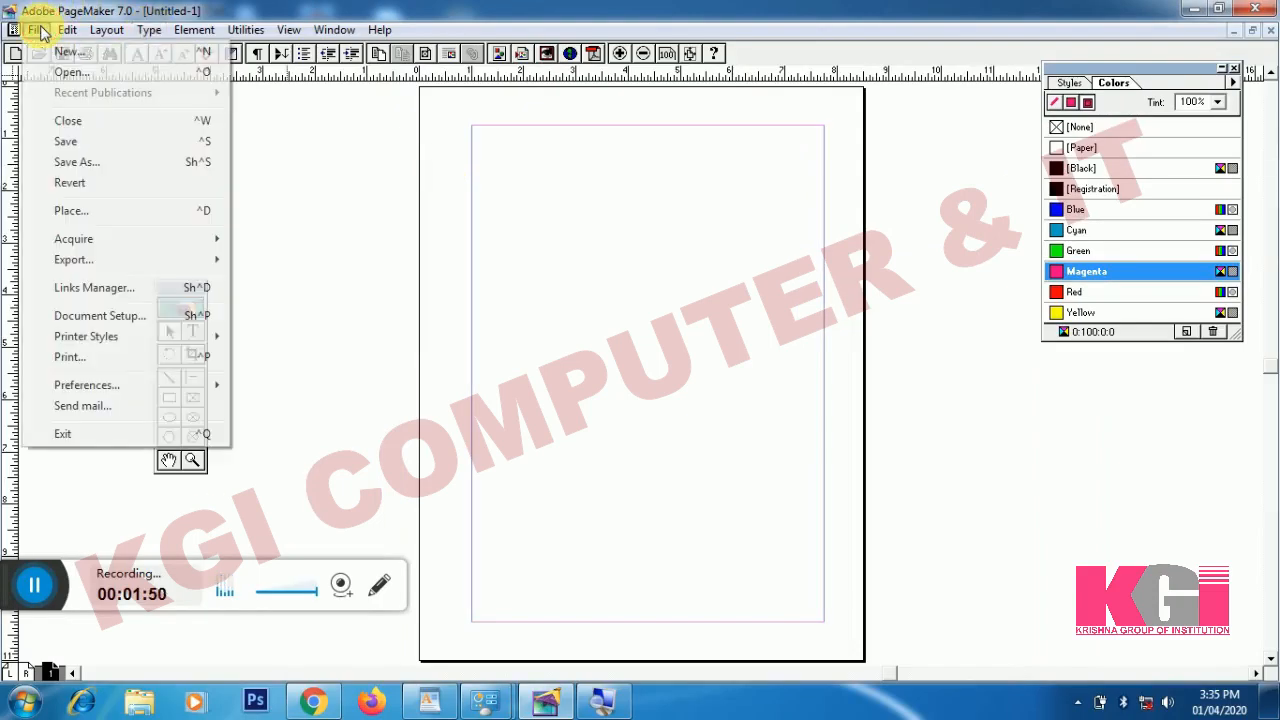
pyautogui.click(100, 316)
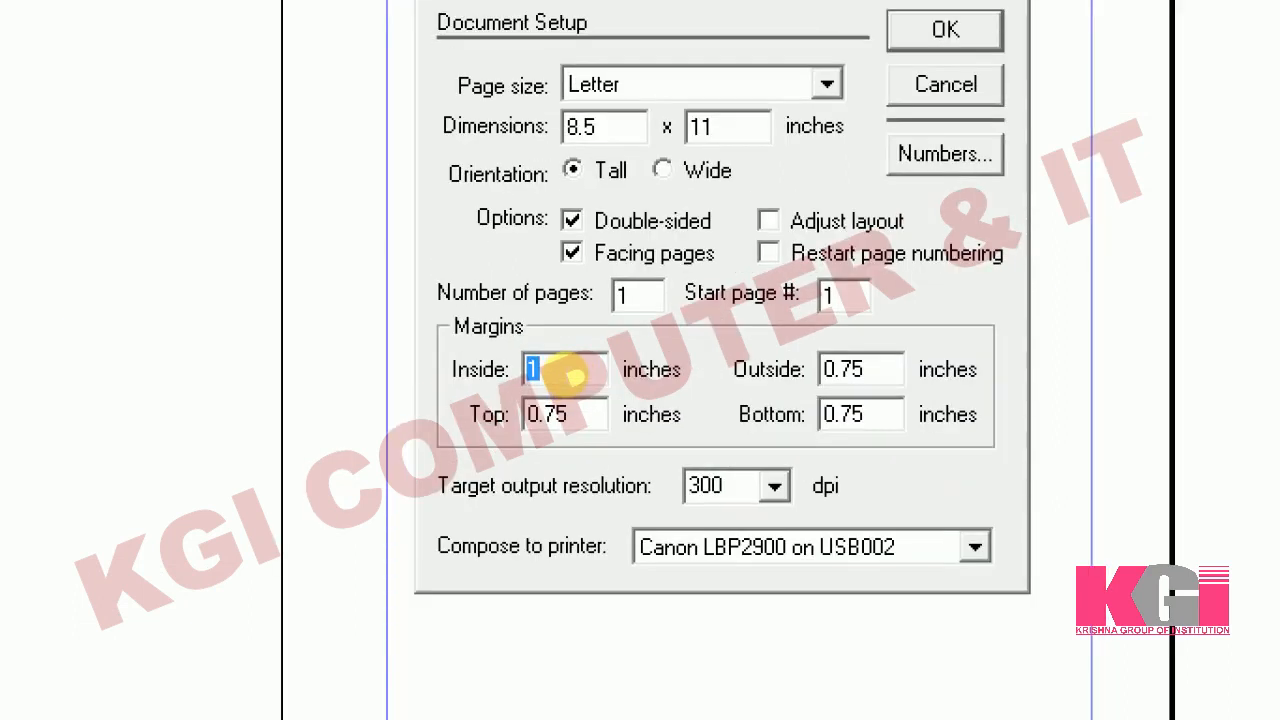
pyautogui.write('0.2')
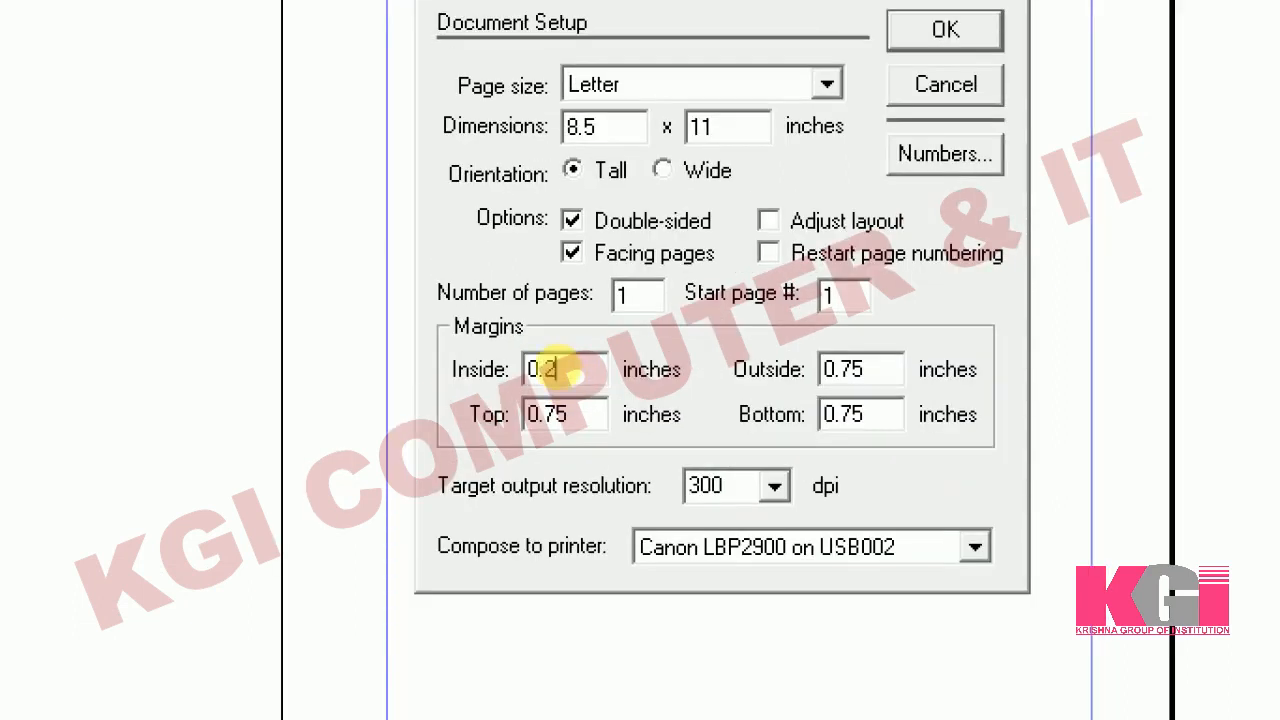
pyautogui.press('BackSpace')
pyautogui.write('5')
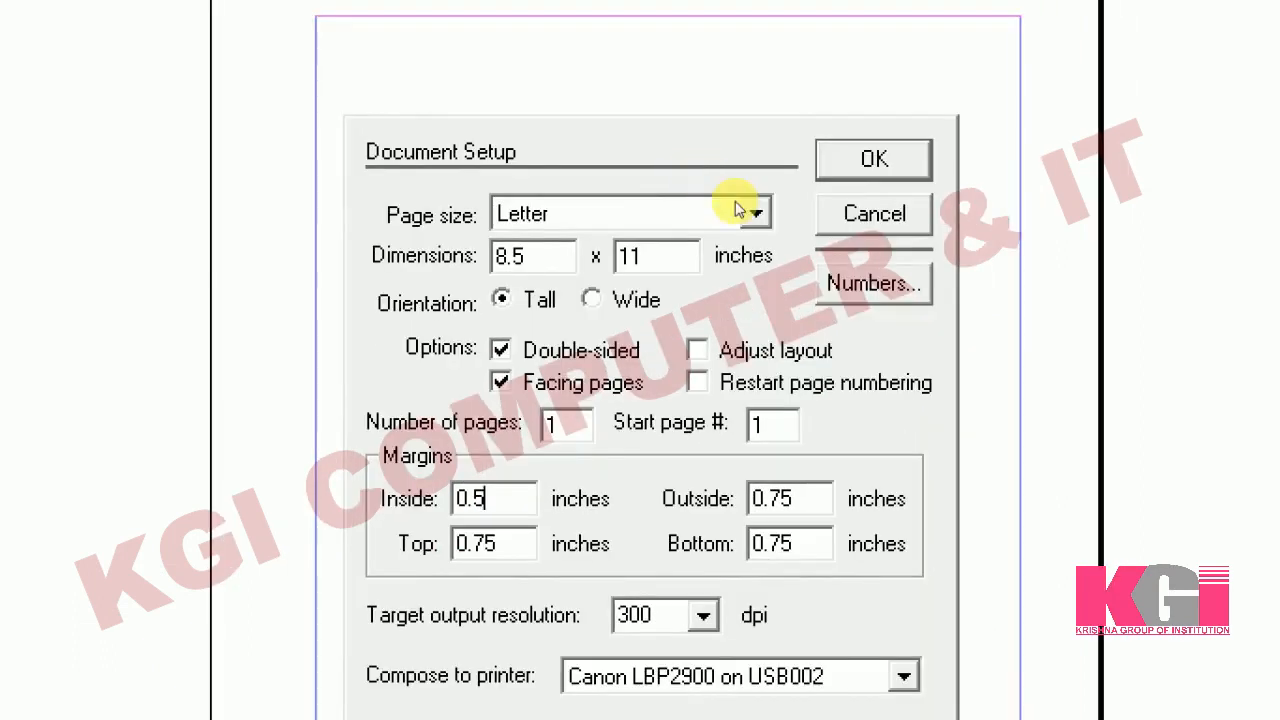
pyautogui.click(818, 77)
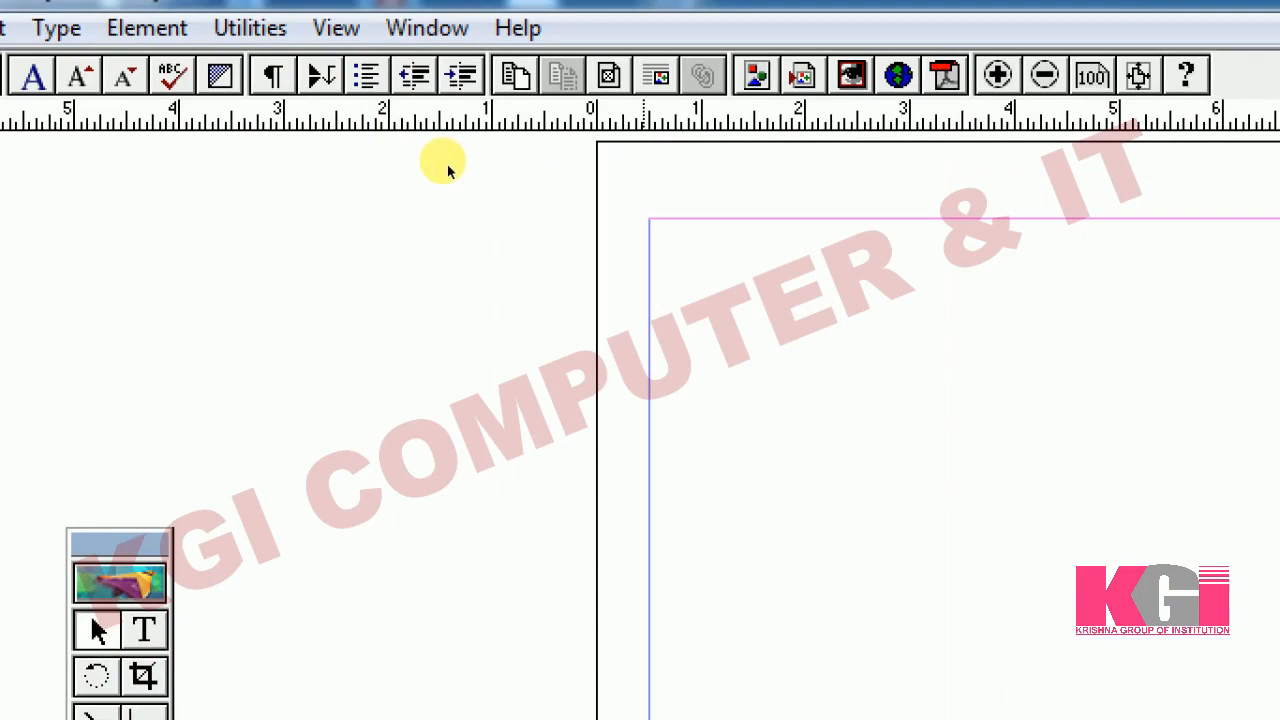
# Set the outside, top and bottom page margins to 0.5 inches each in Document Setup and apply them
pyautogui.click(68, 57)
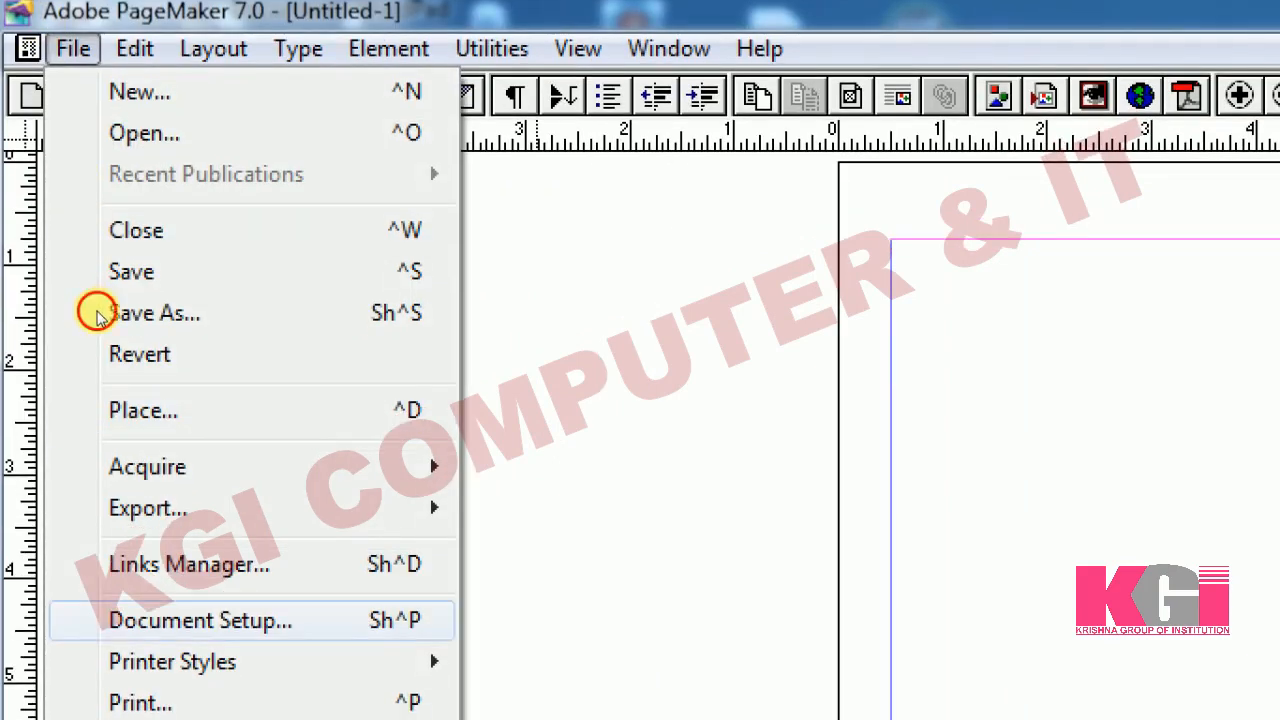
pyautogui.press('Return')
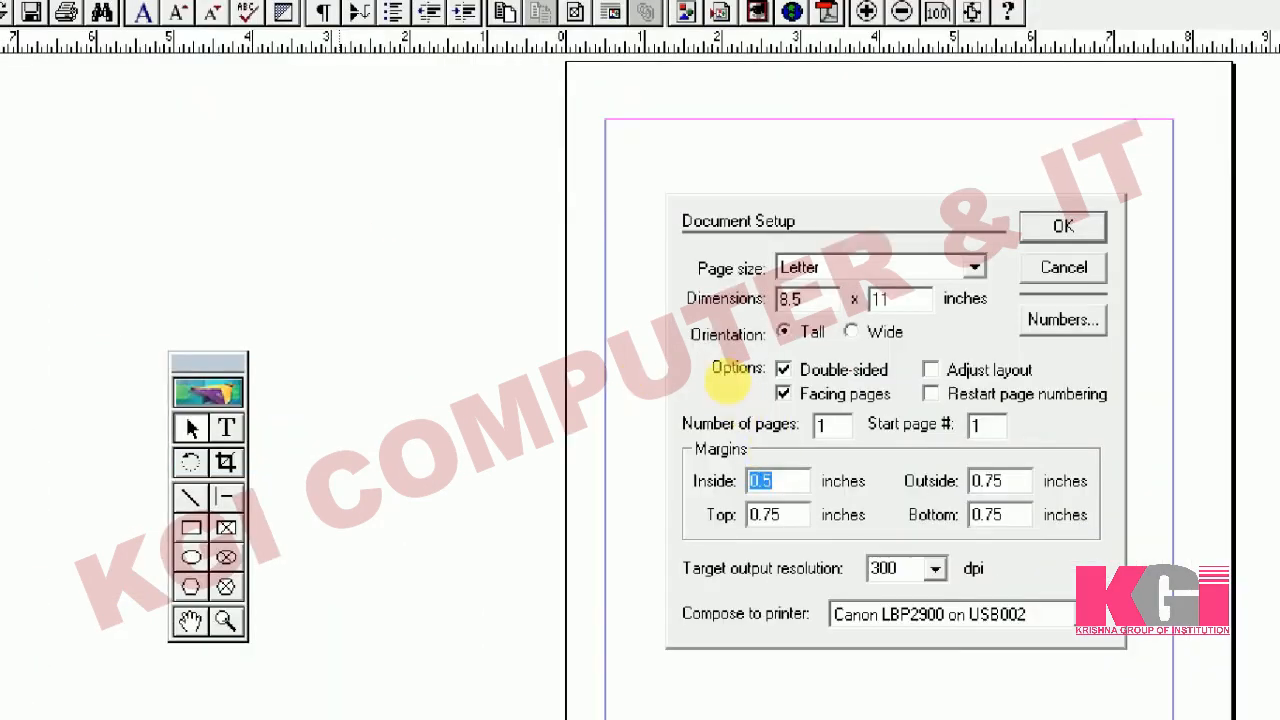
pyautogui.press('Tab')
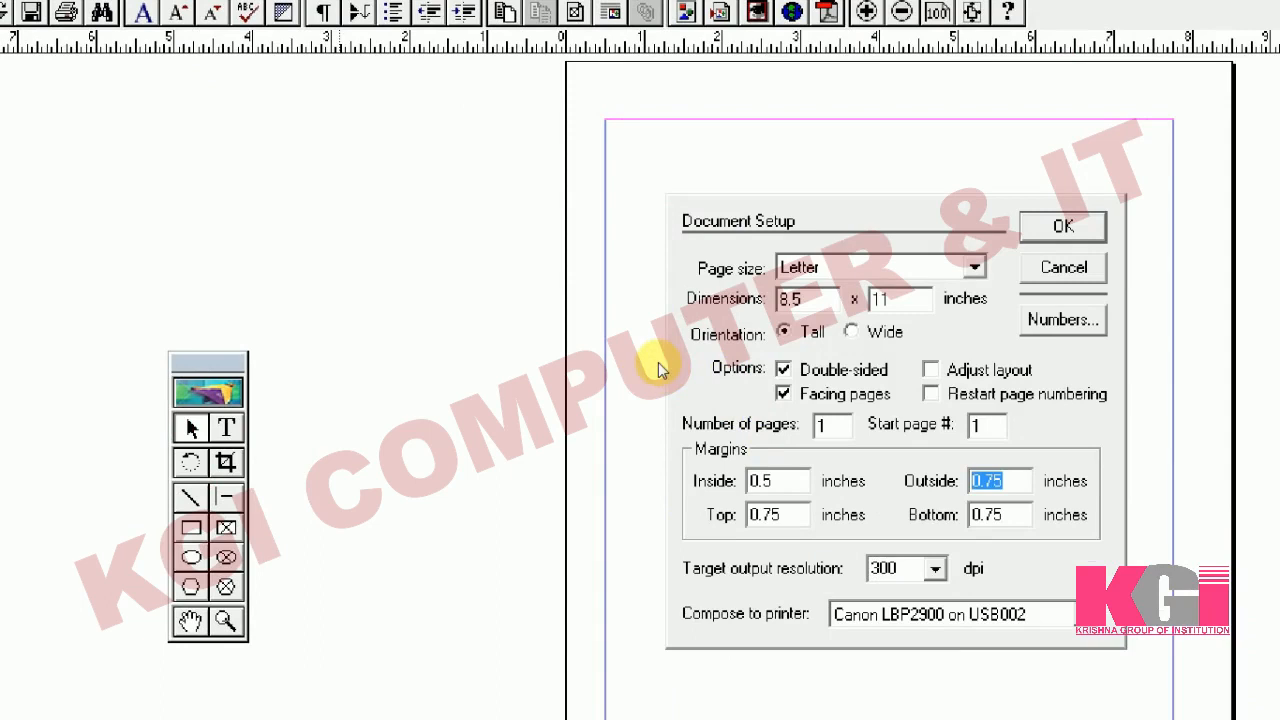
pyautogui.write('0.5')
pyautogui.press('Tab')
pyautogui.write('0.5')
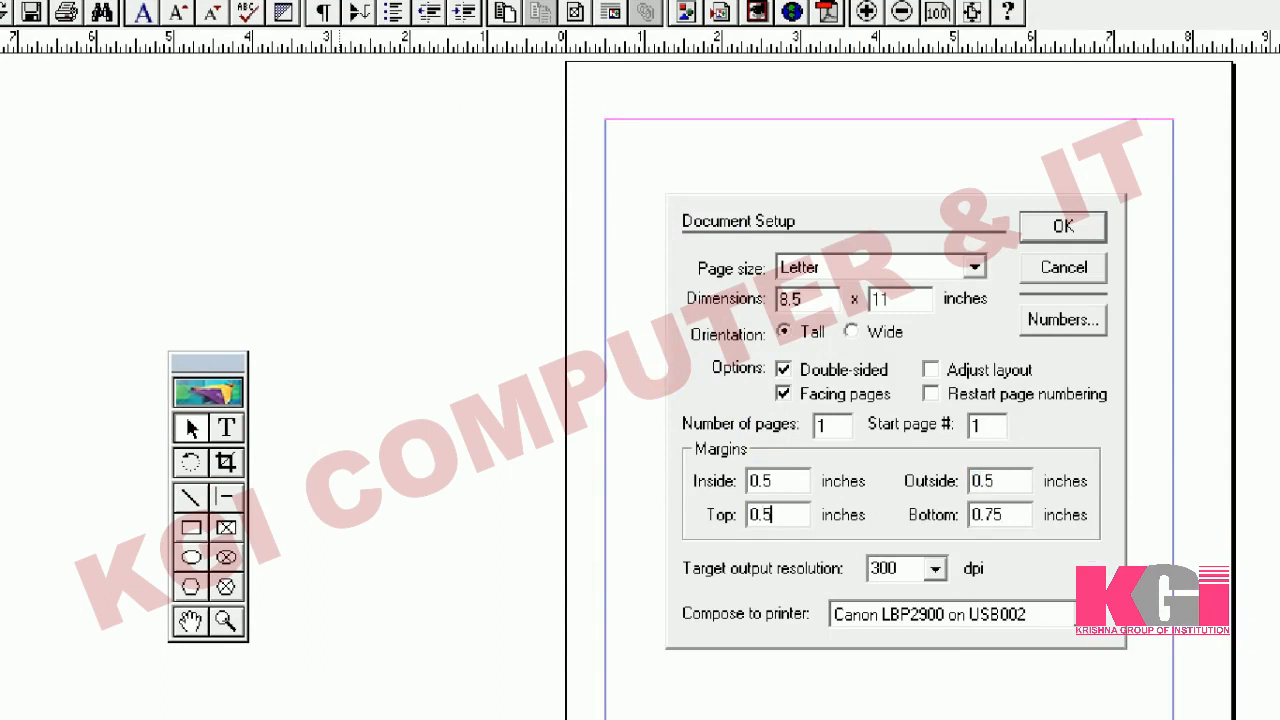
pyautogui.press('Tab')
pyautogui.write('0.5')
pyautogui.press('Return')
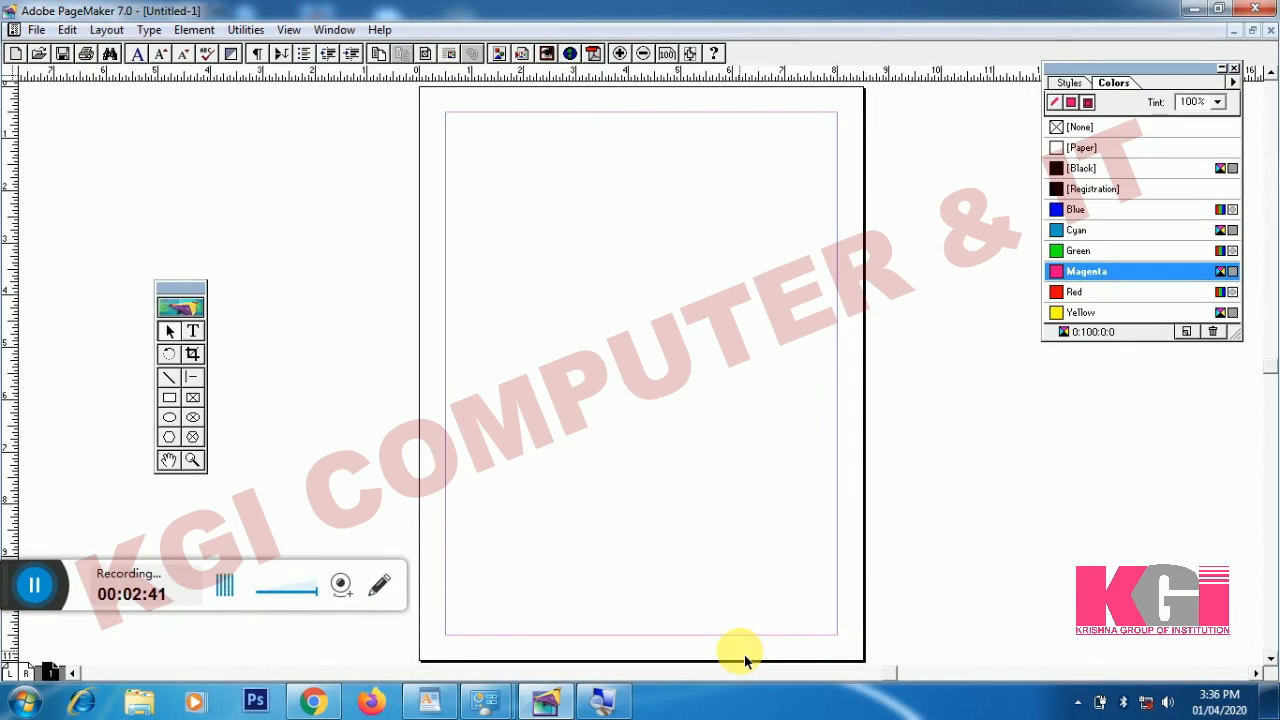
# Switch to the WordPad outline, highlight the topic "Columns and Gutters", and return to PageMaker
pyautogui.hotkey('alt', 'Tab')
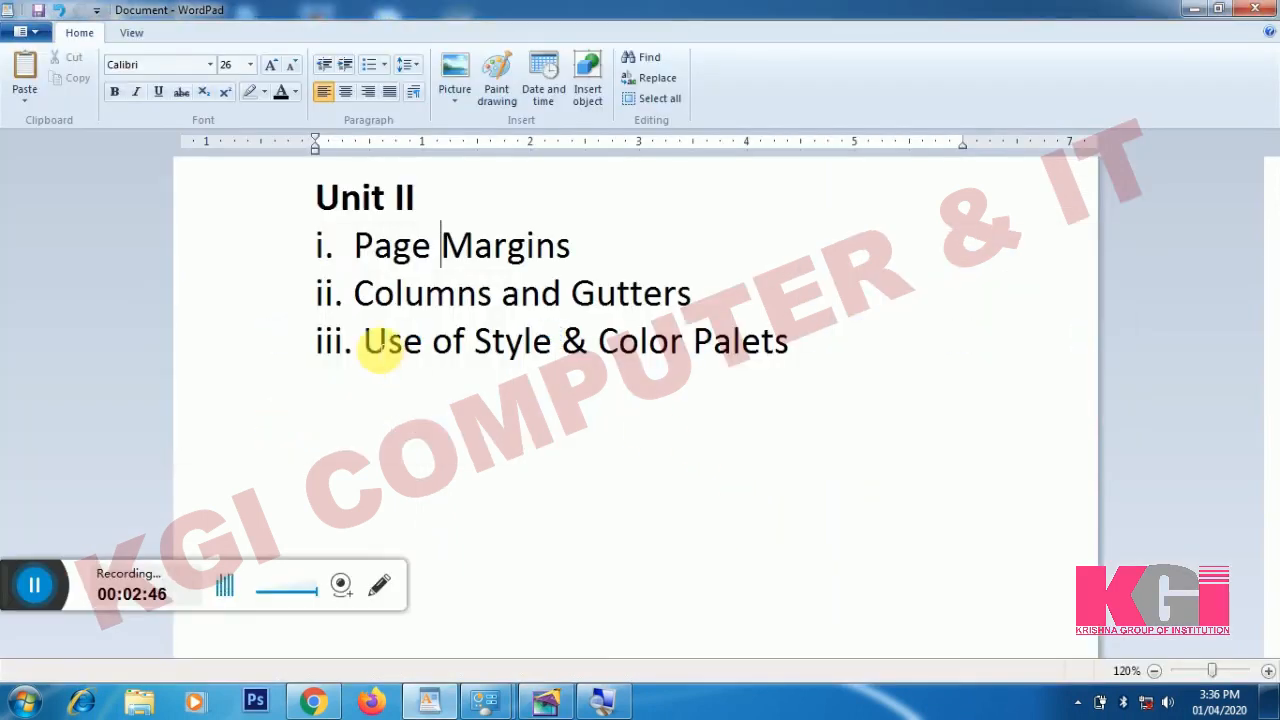
pyautogui.moveTo(357, 295); pyautogui.dragTo(705, 295)
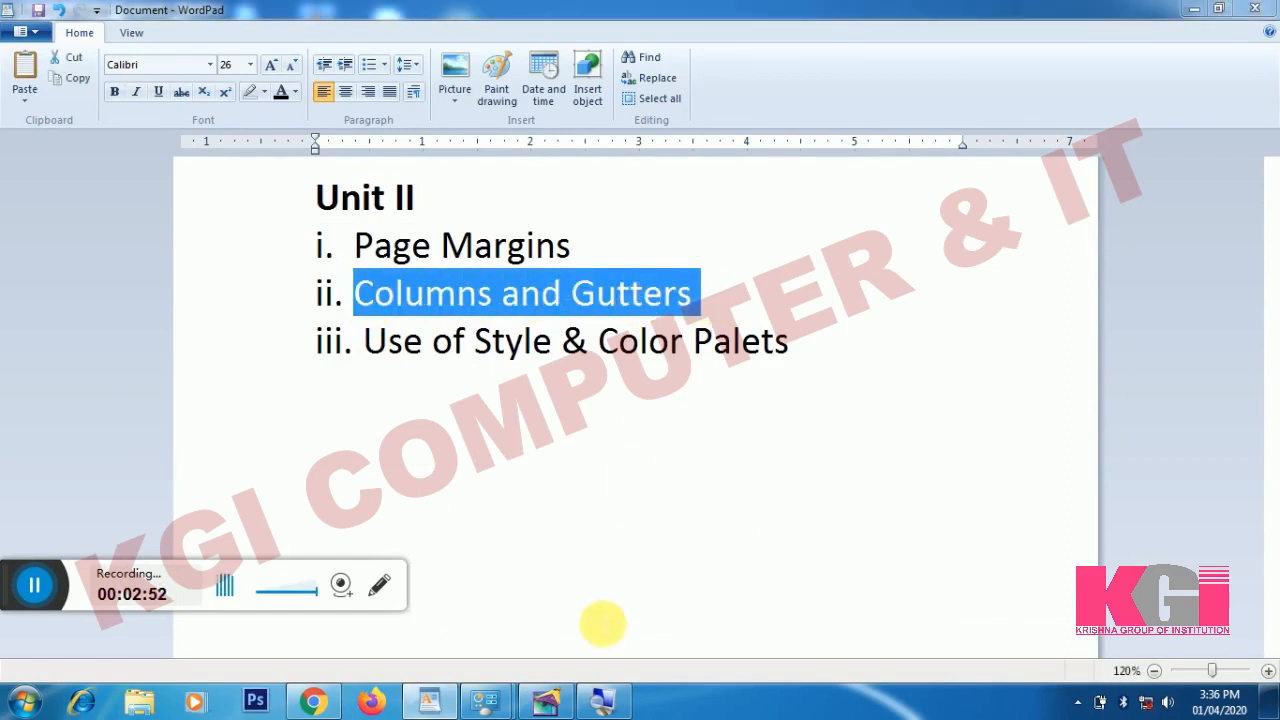
pyautogui.click(560, 696)
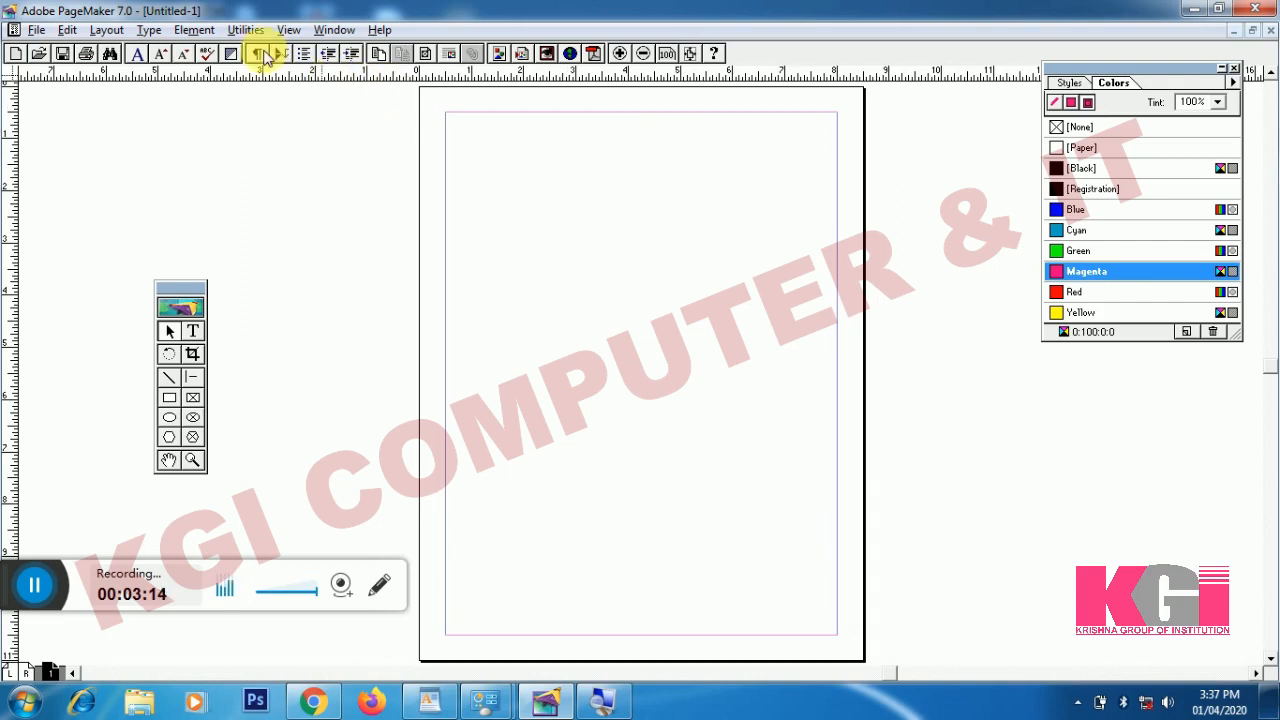
# Divide the page into 3 columns with 0.25 inches of space between them using Column Guides
pyautogui.click(108, 31)
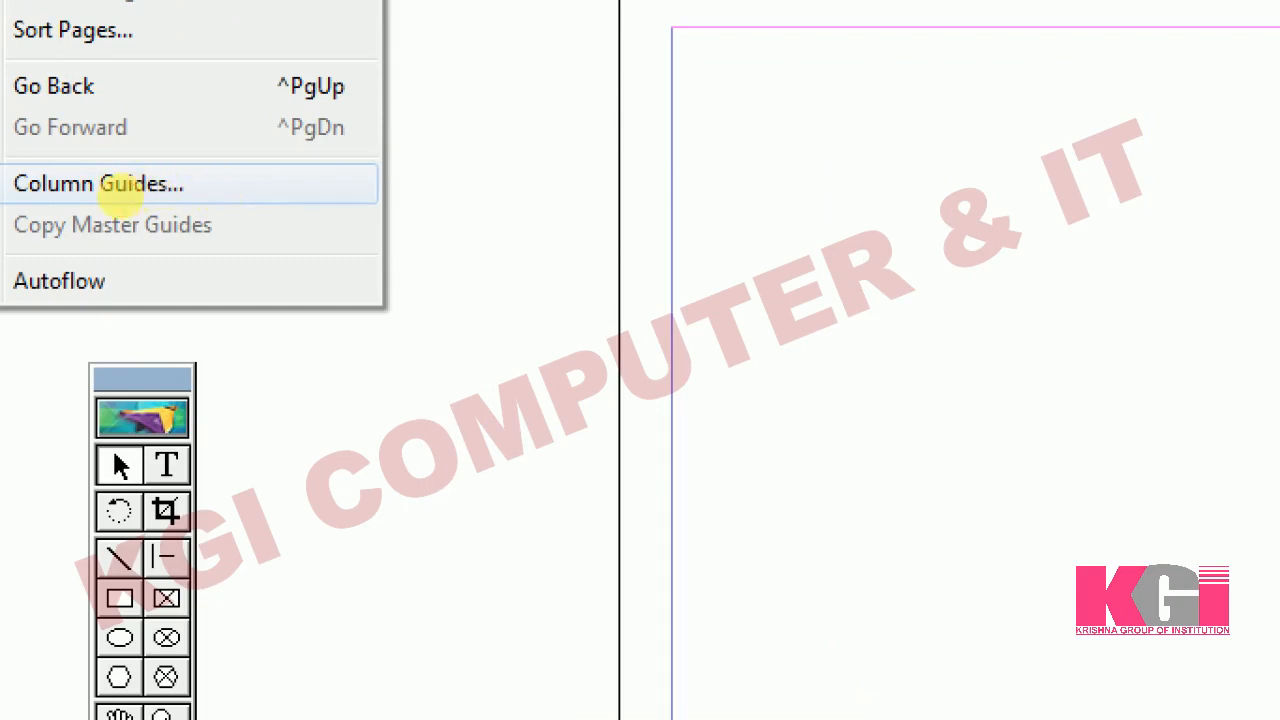
pyautogui.click(110, 185)
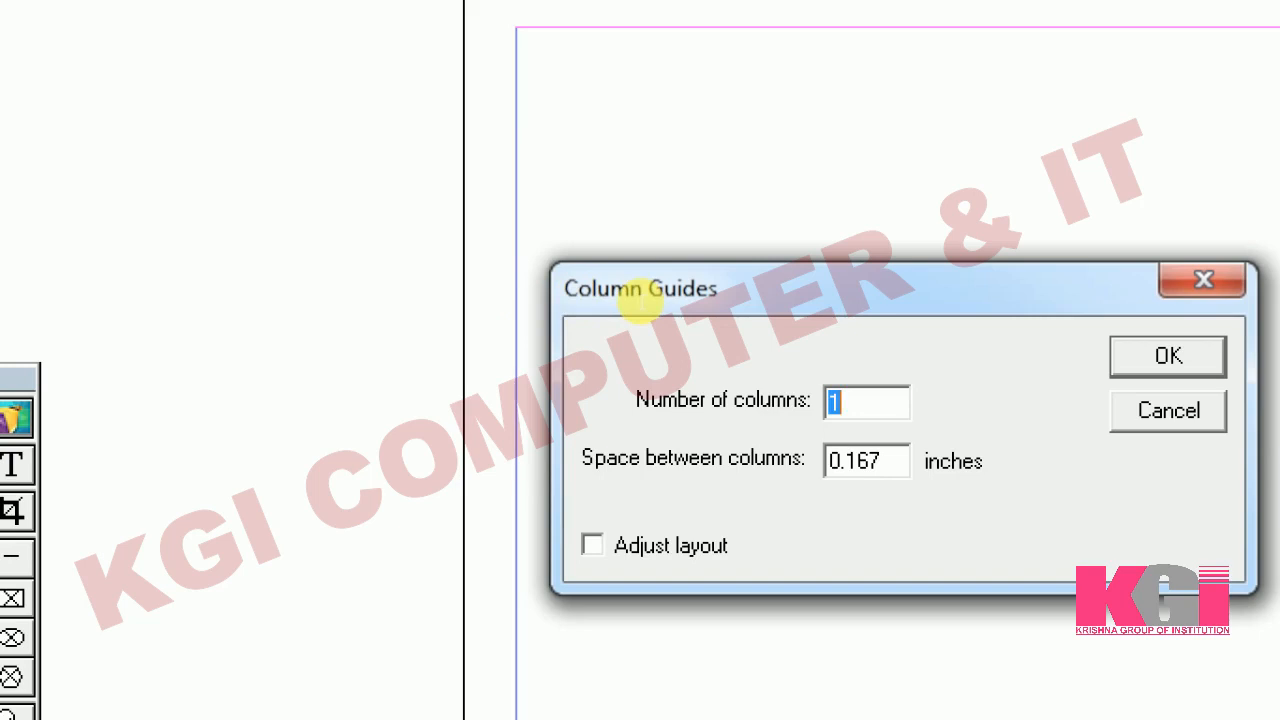
pyautogui.write('3')
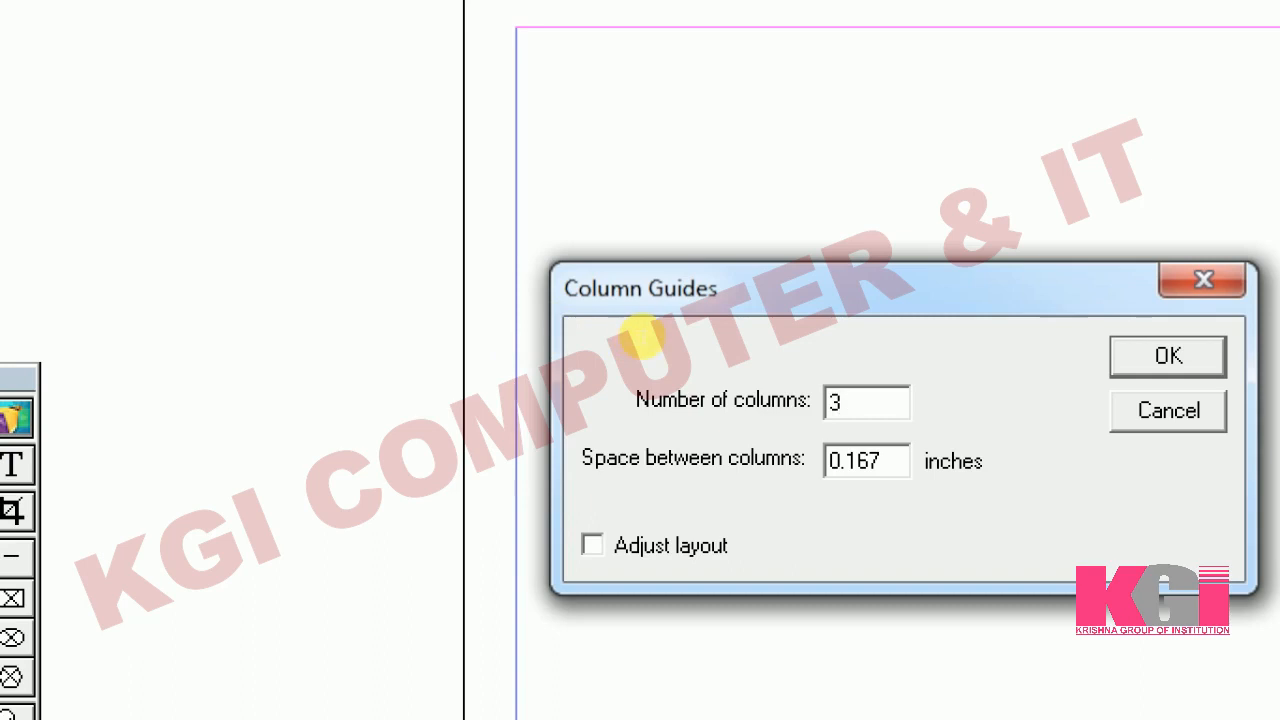
pyautogui.press('Tab')
pyautogui.hotkey('shift', 'Left')
pyautogui.hotkey('shift', 'Left')
pyautogui.hotkey('shift', 'Left')
pyautogui.hotkey('shift', 'Left')
pyautogui.hotkey('shift', 'Left')
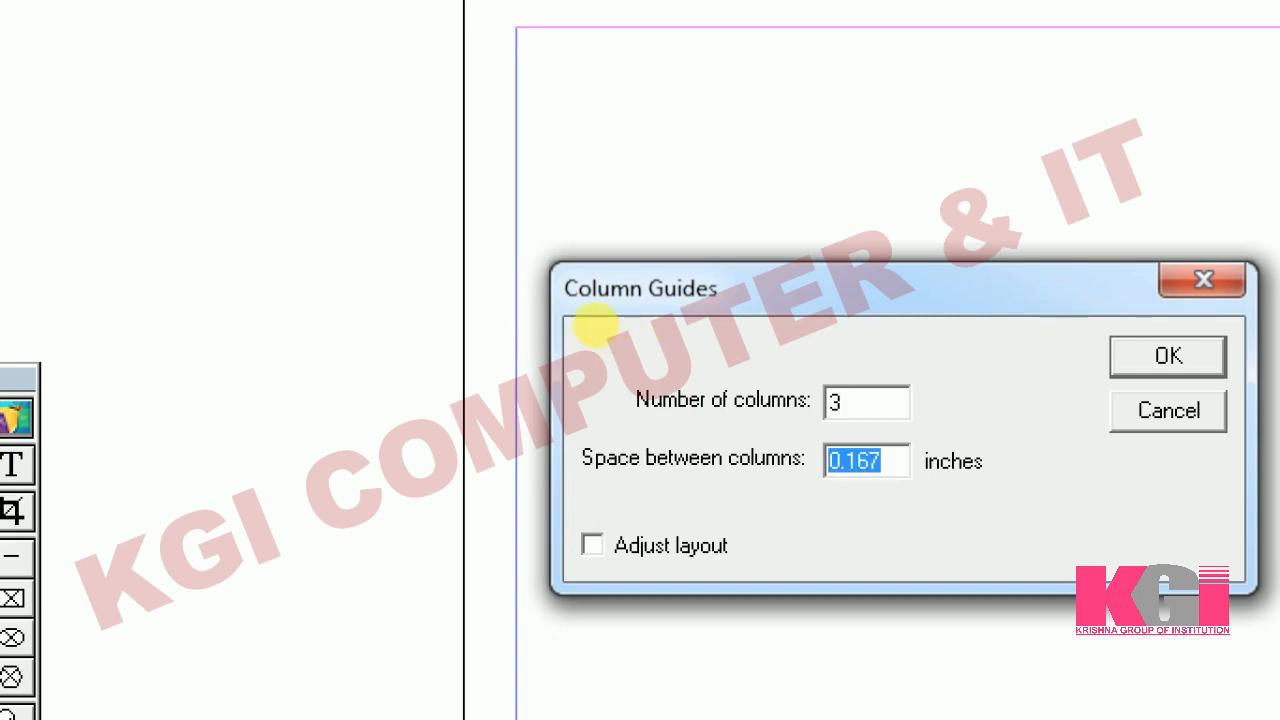
pyautogui.write('0.25')
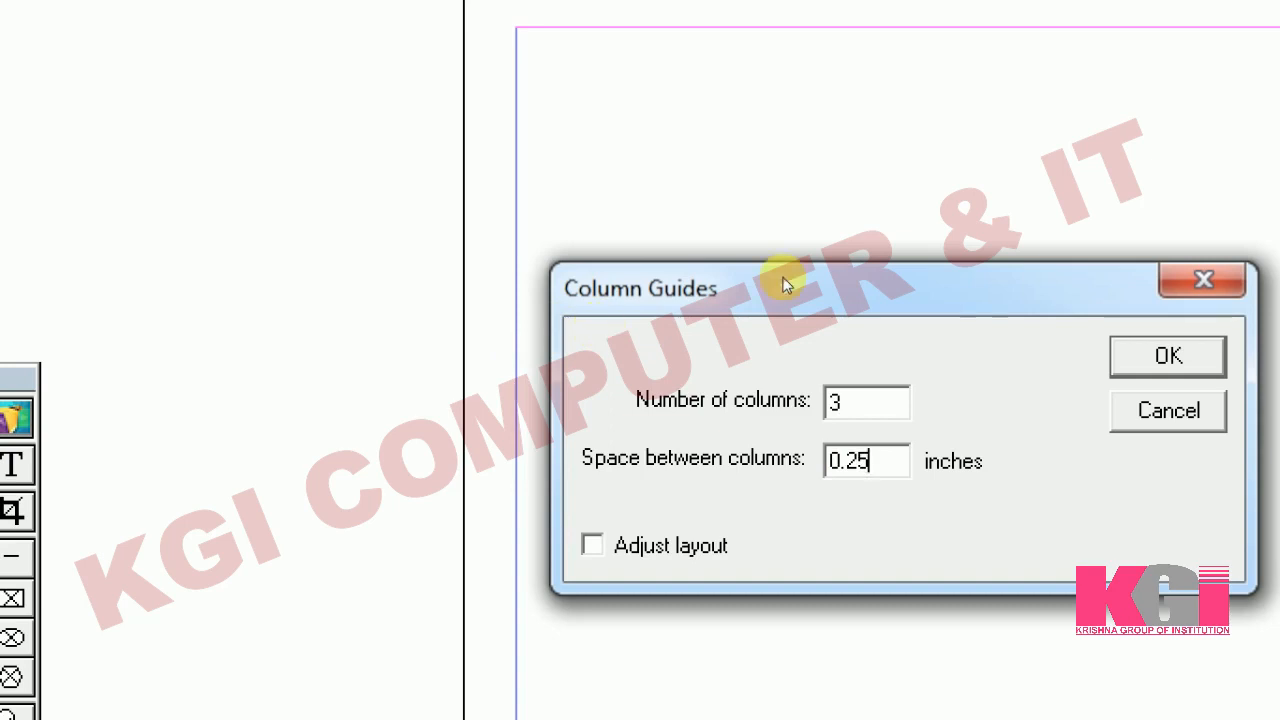
pyautogui.press('Return')
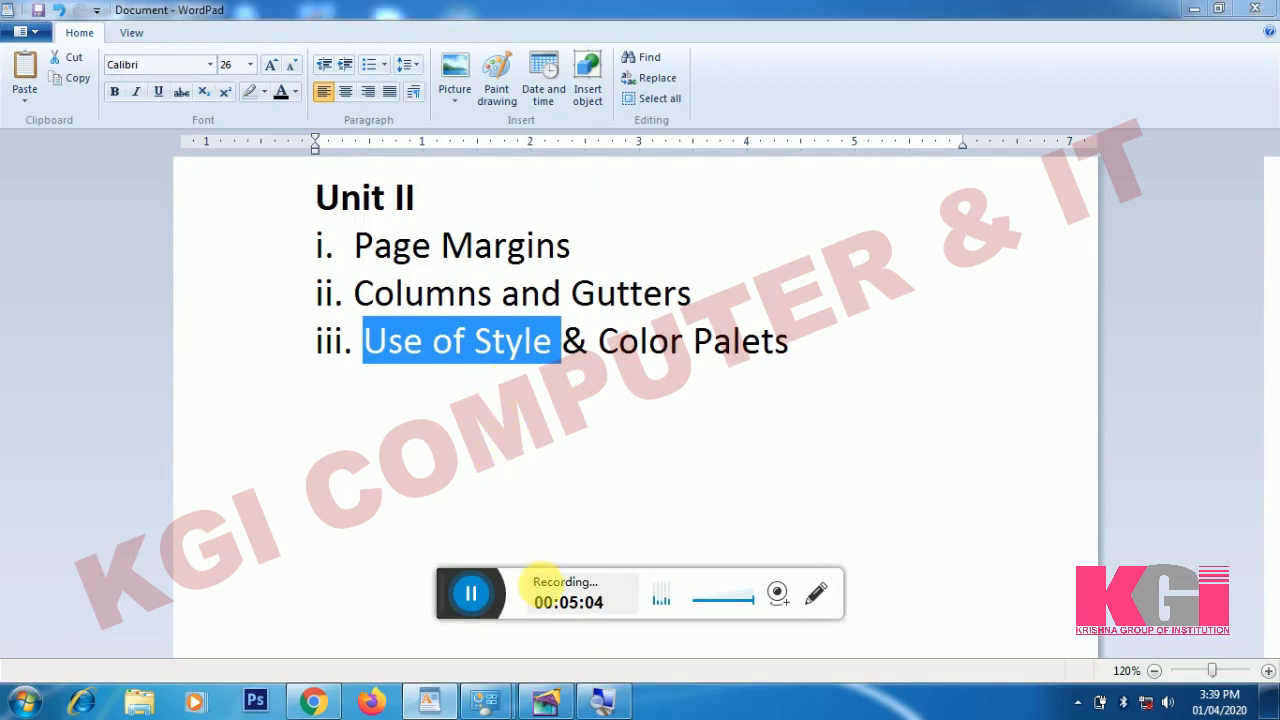
# Switch back to PageMaker, close the Colors palette and show the Styles palette
pyautogui.click(548, 702)
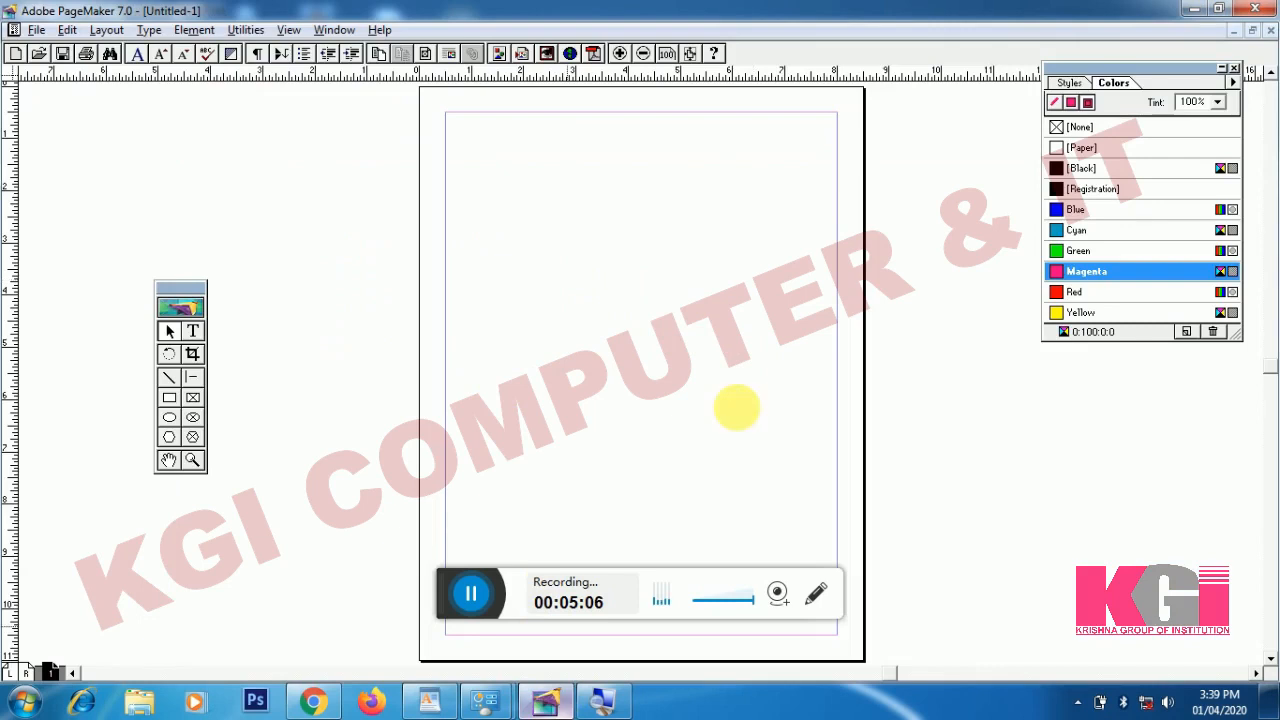
pyautogui.click(1234, 68)
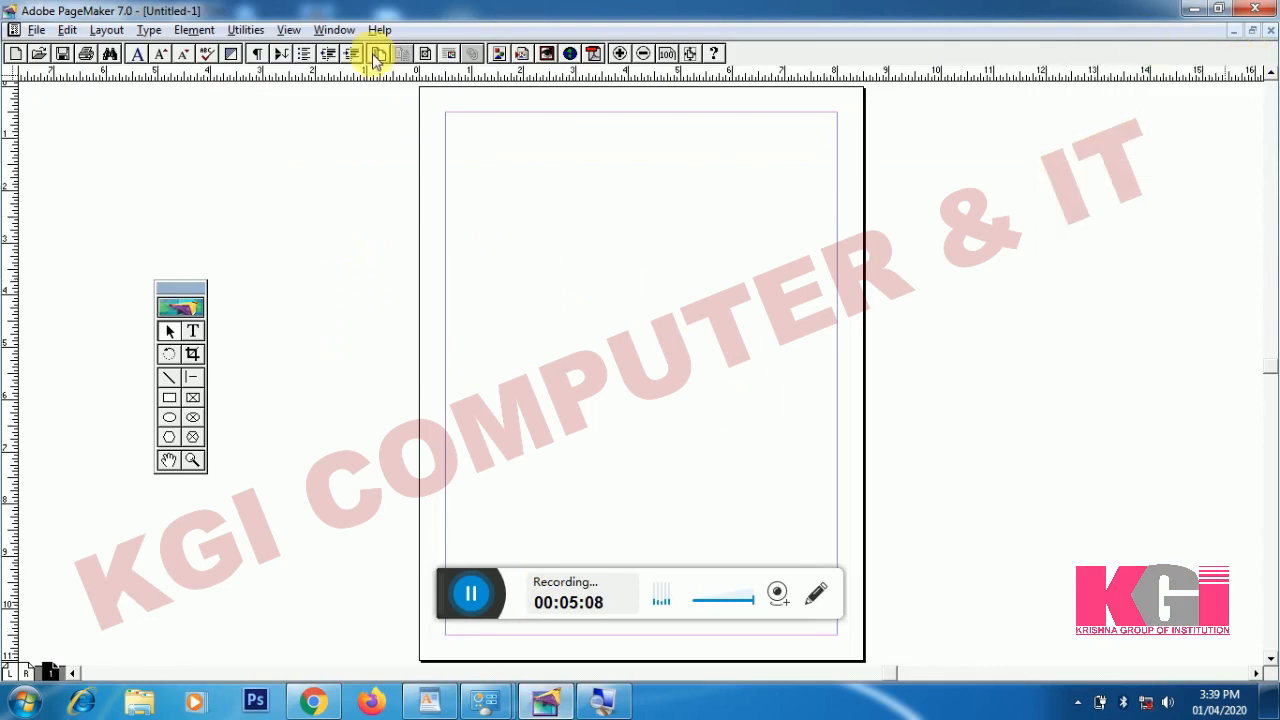
pyautogui.click(321, 31)
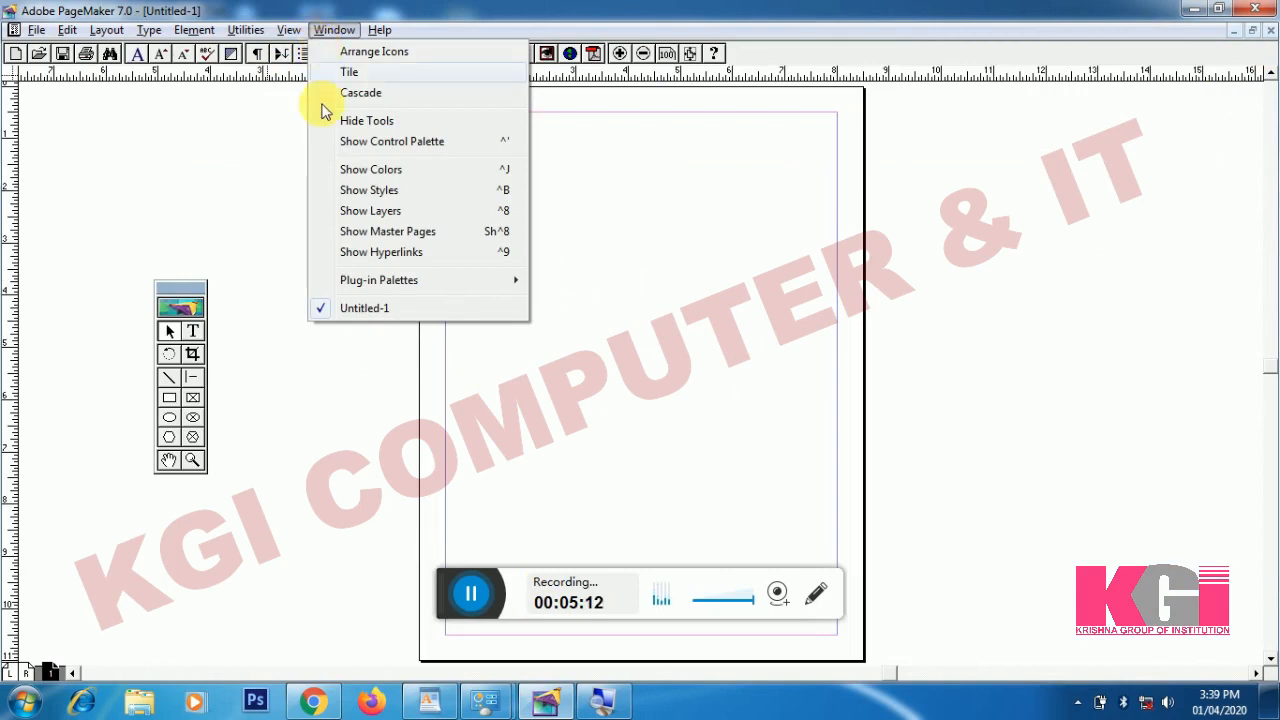
pyautogui.click(360, 200)
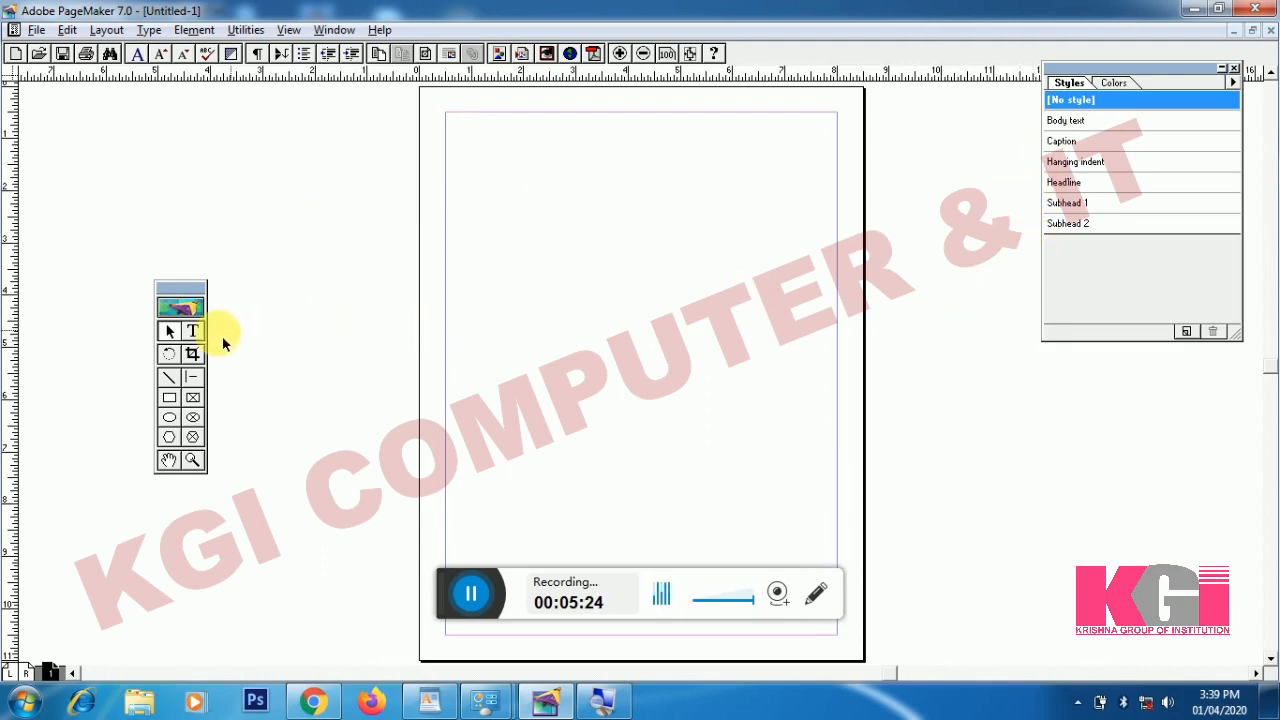
# Add the text "This is the content" with the Text tool at the left margin, about 3 inches down the page
pyautogui.click(193, 333)
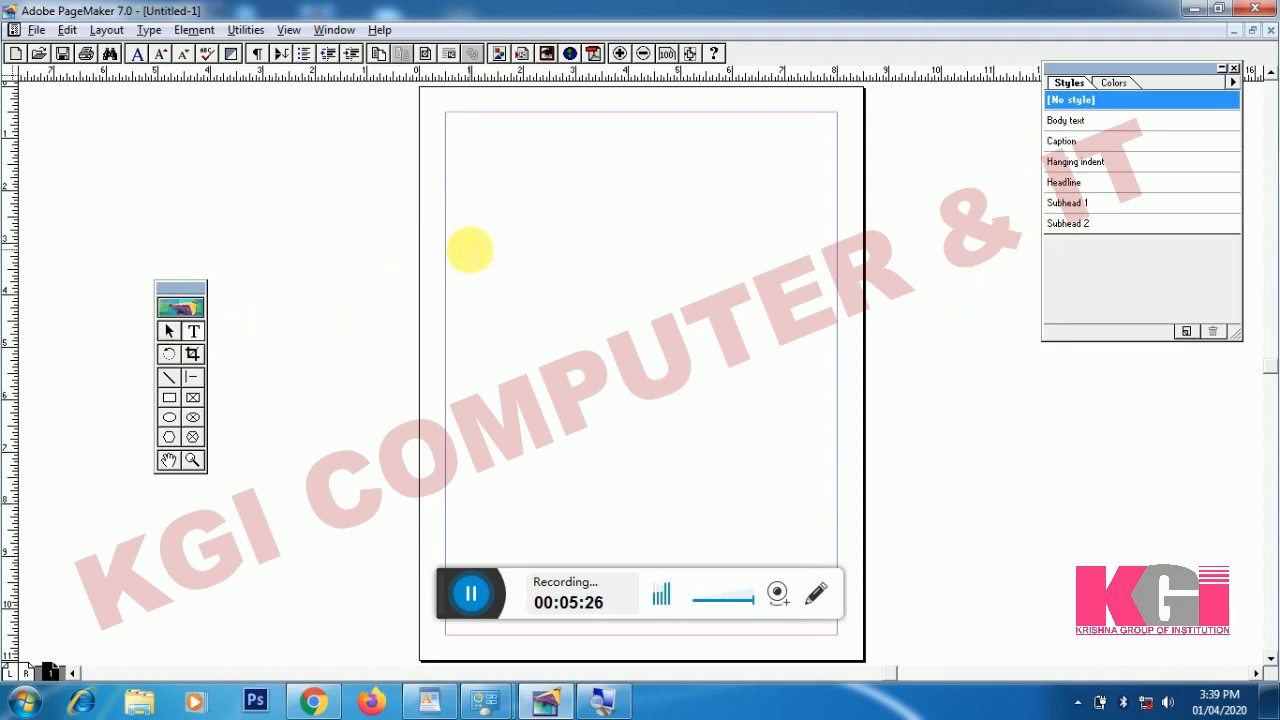
pyautogui.click(447, 247)
pyautogui.write('This is the p')
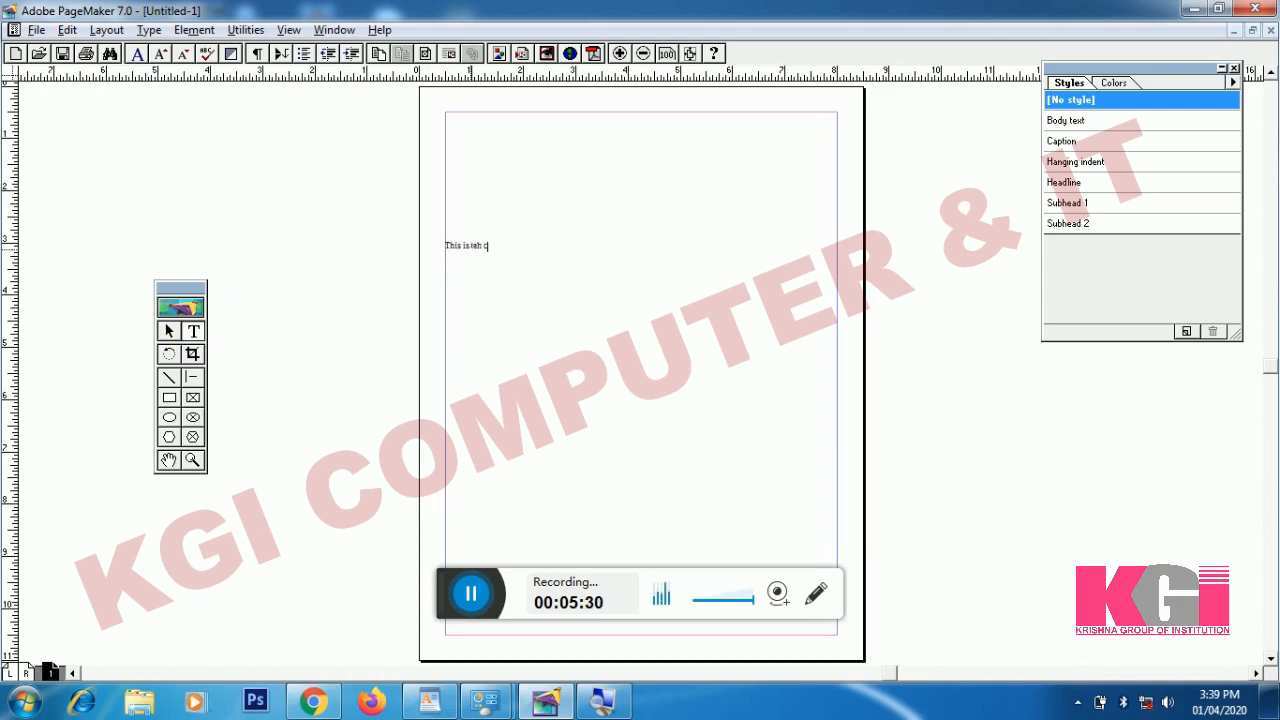
pyautogui.press('BackSpace')
pyautogui.press('BackSpace')
pyautogui.press('BackSpace')
pyautogui.write('e content')
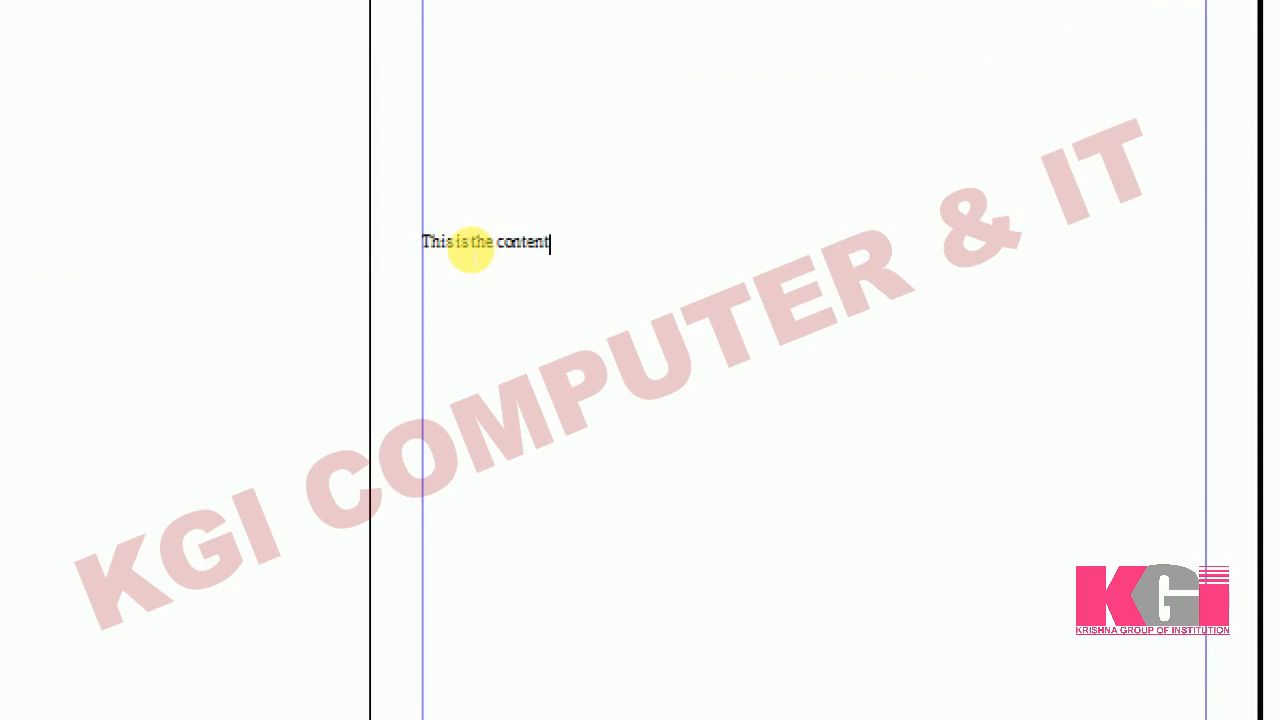
# Select the whole text line and apply the Headline, Subhead 1, Subhead 2, Hanging indent and Caption styles in turn
pyautogui.tripleClick(470, 245)
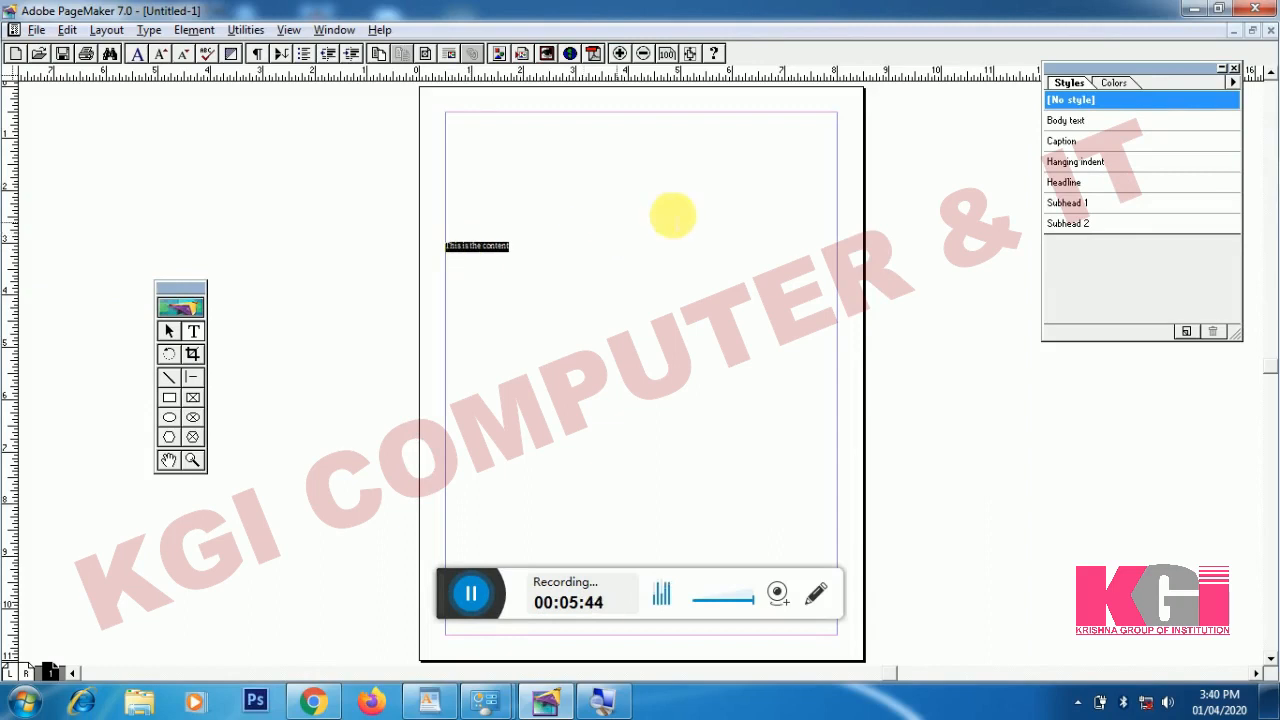
pyautogui.click(1062, 182)
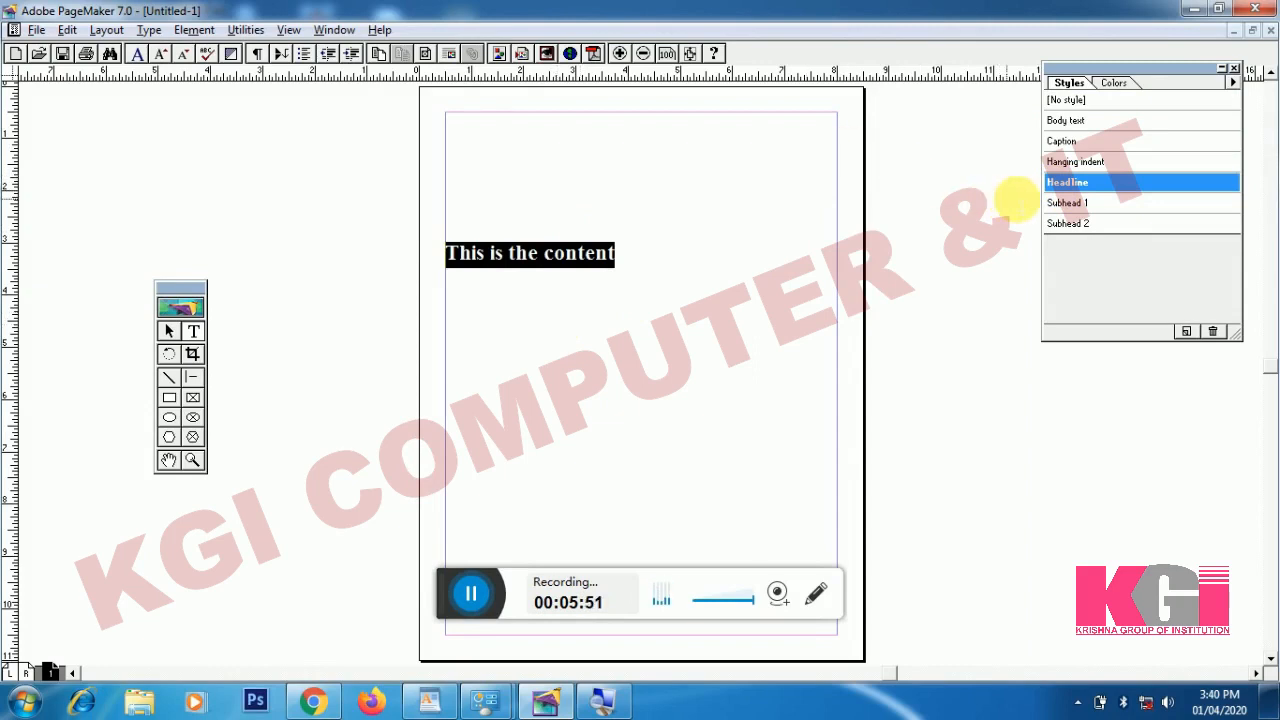
pyautogui.click(1063, 203)
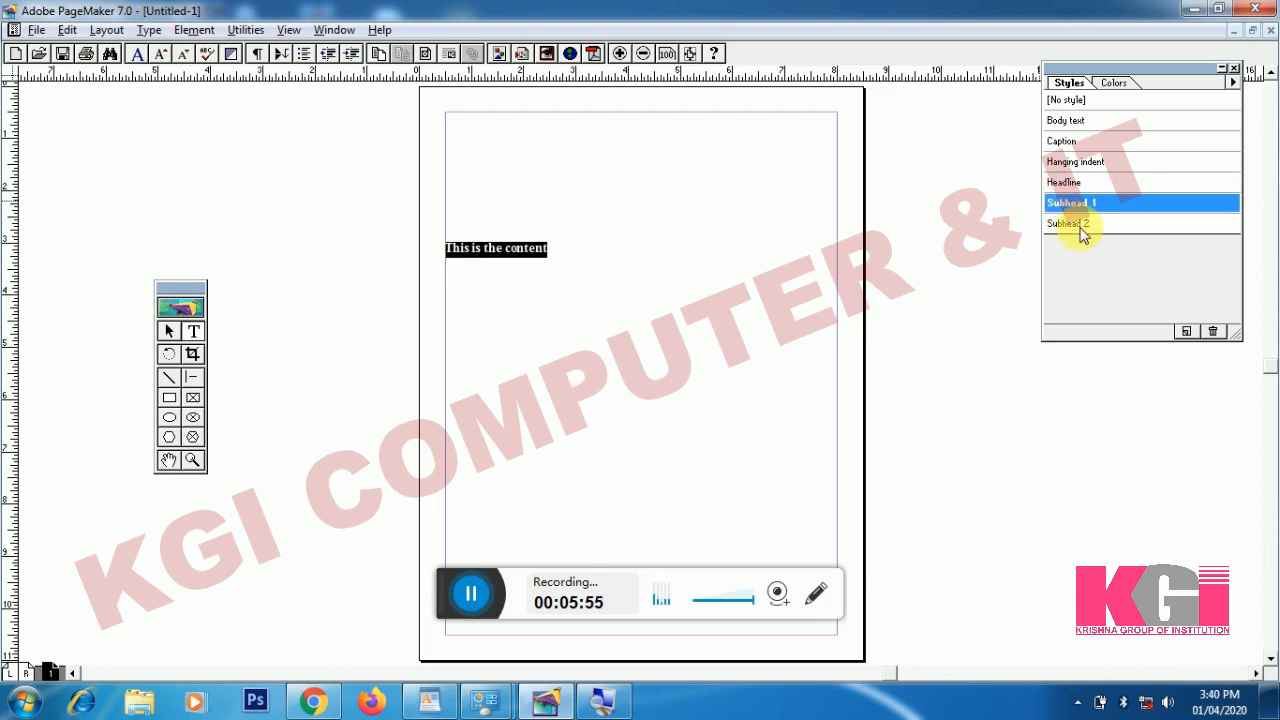
pyautogui.click(1080, 227)
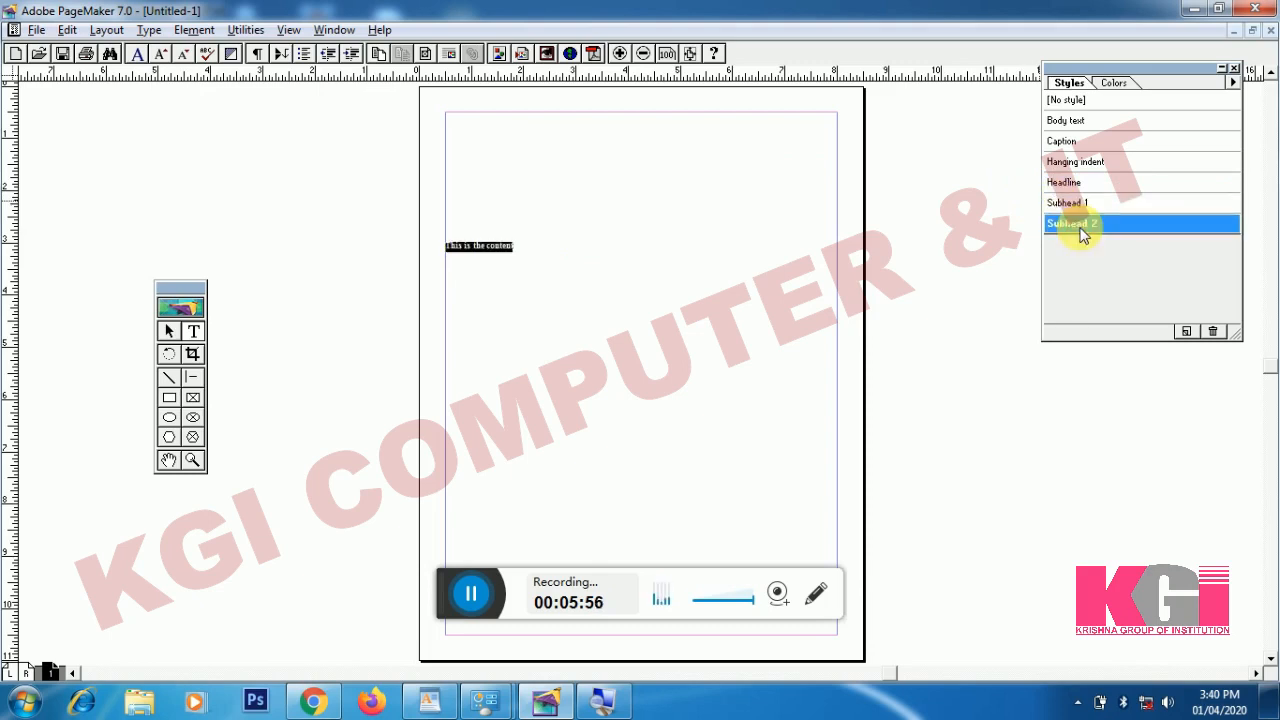
pyautogui.click(1076, 166)
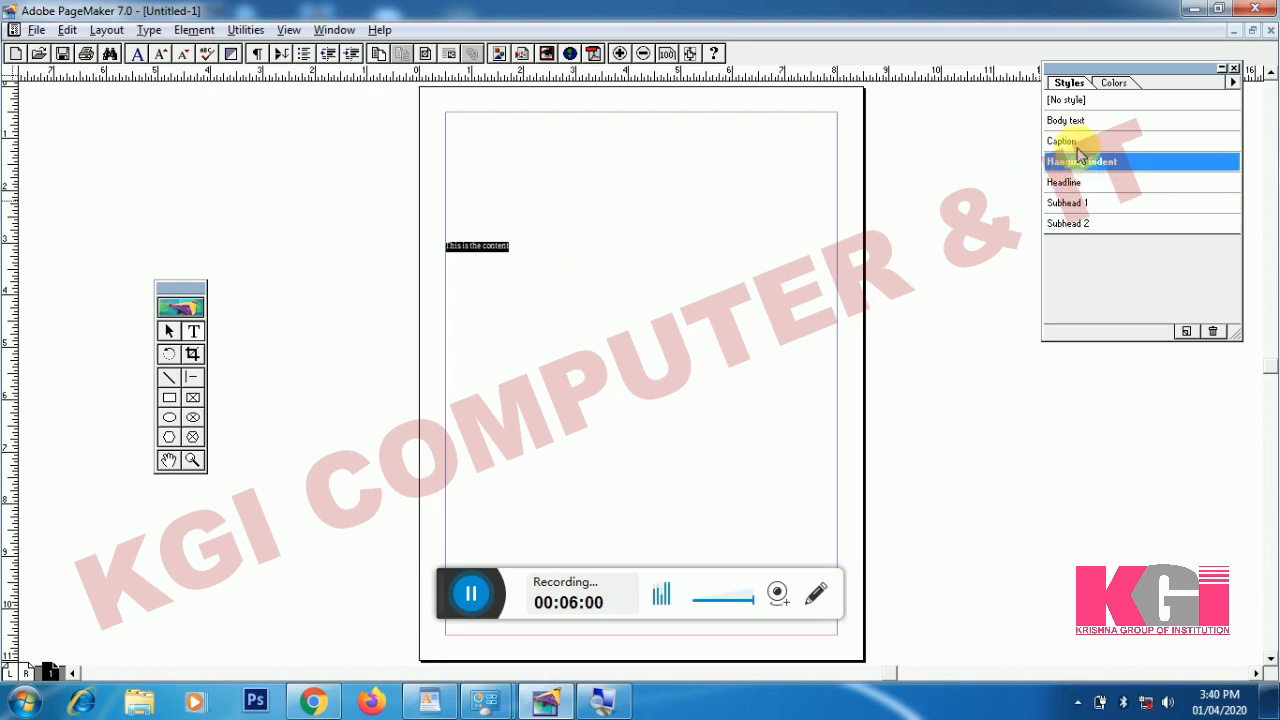
pyautogui.click(1075, 141)
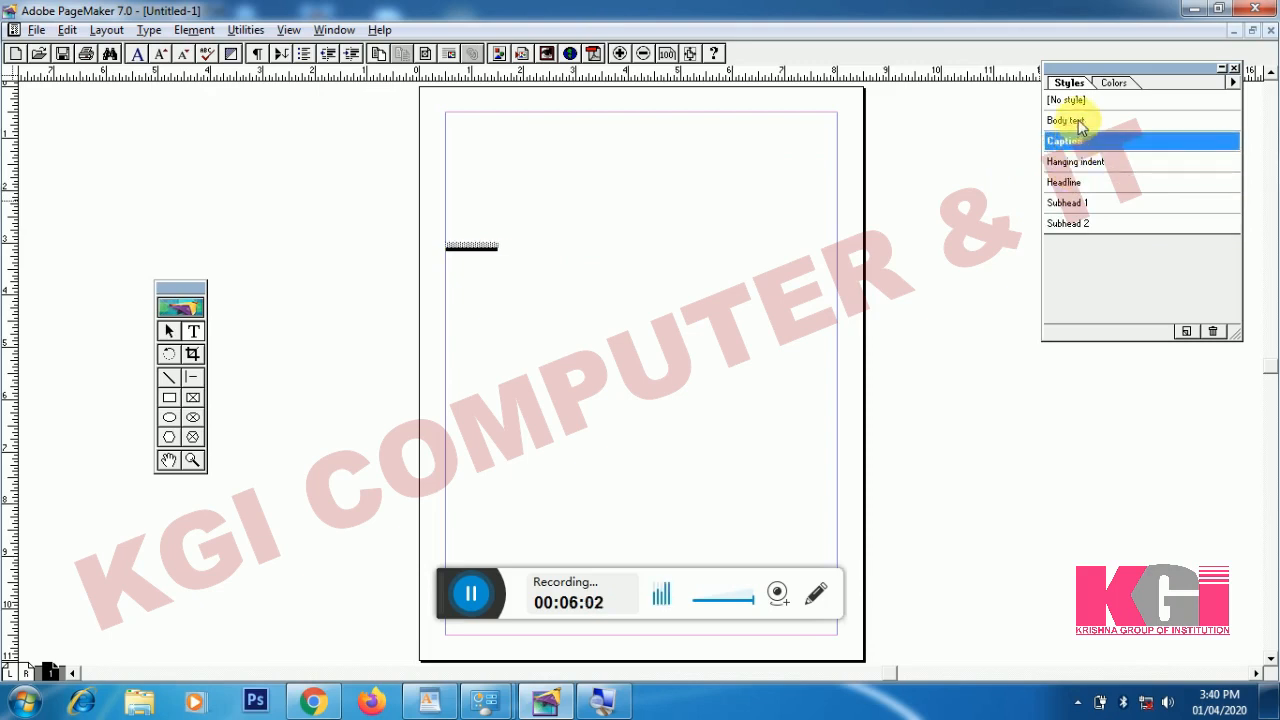
# Apply the Body text style and switch the selected line to the Headline style, checking its character specifications without changing them
pyautogui.click(1077, 121)
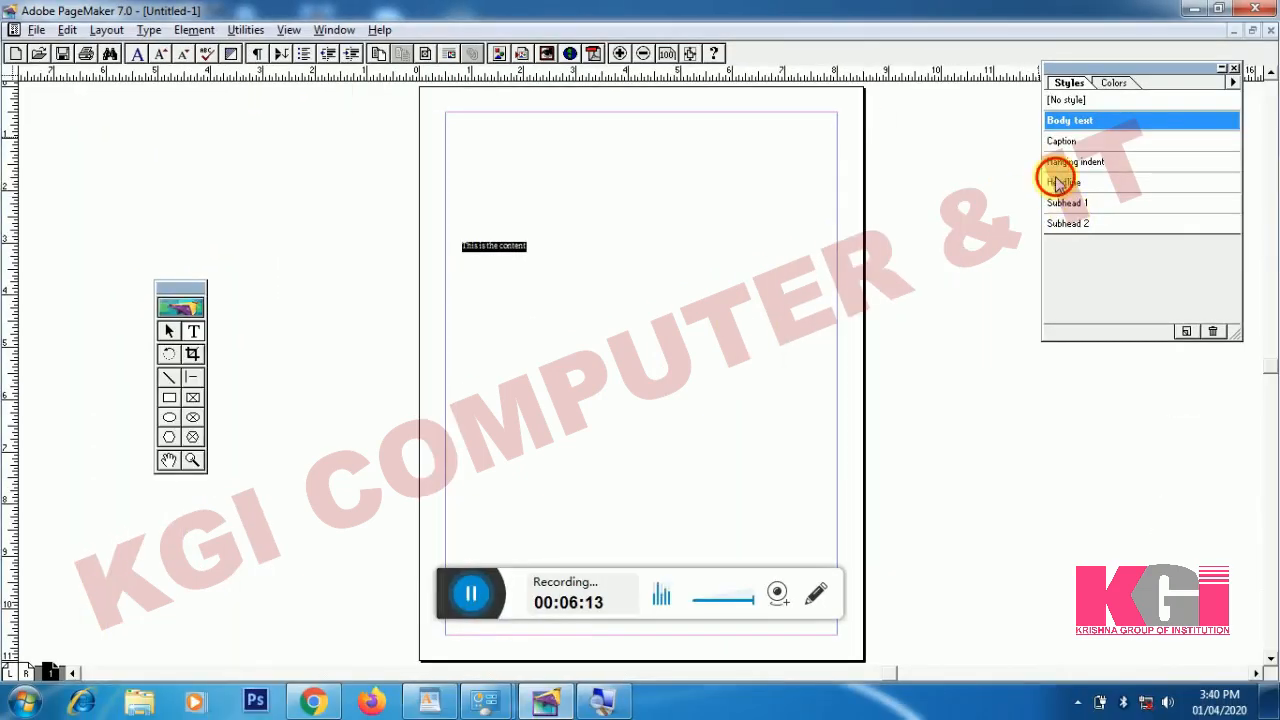
pyautogui.click(1060, 182)
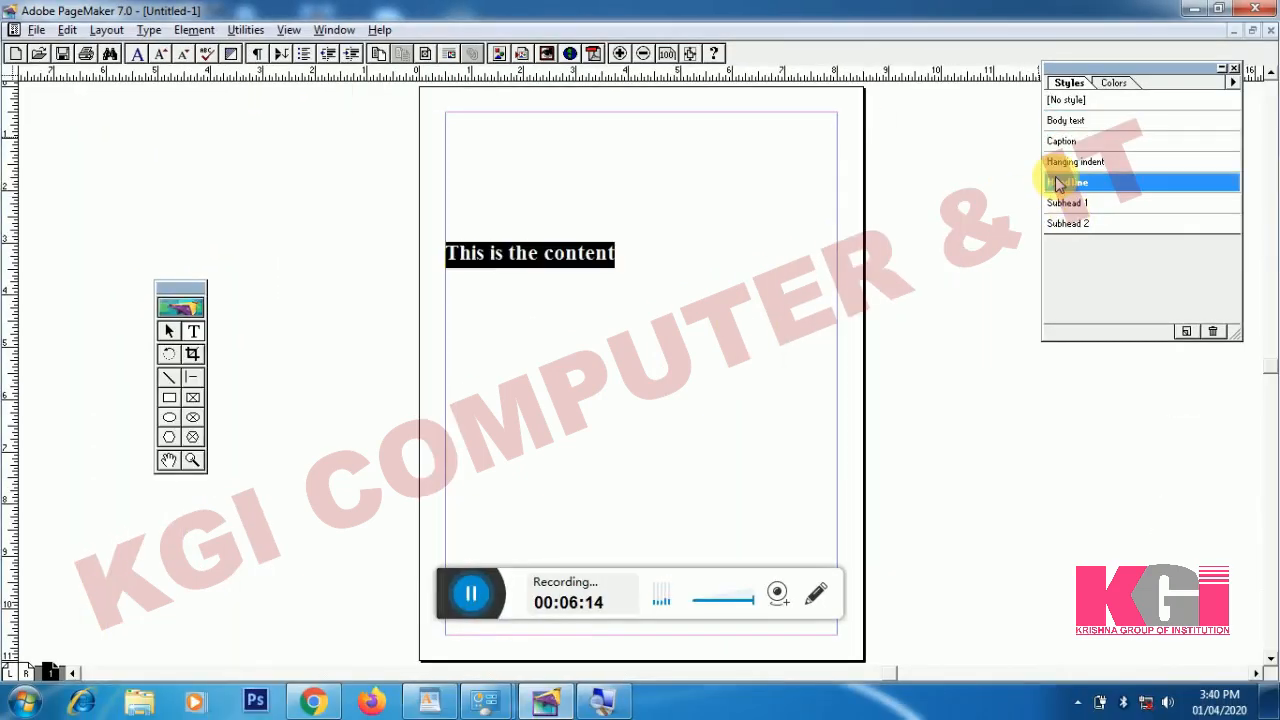
pyautogui.click(137, 57)
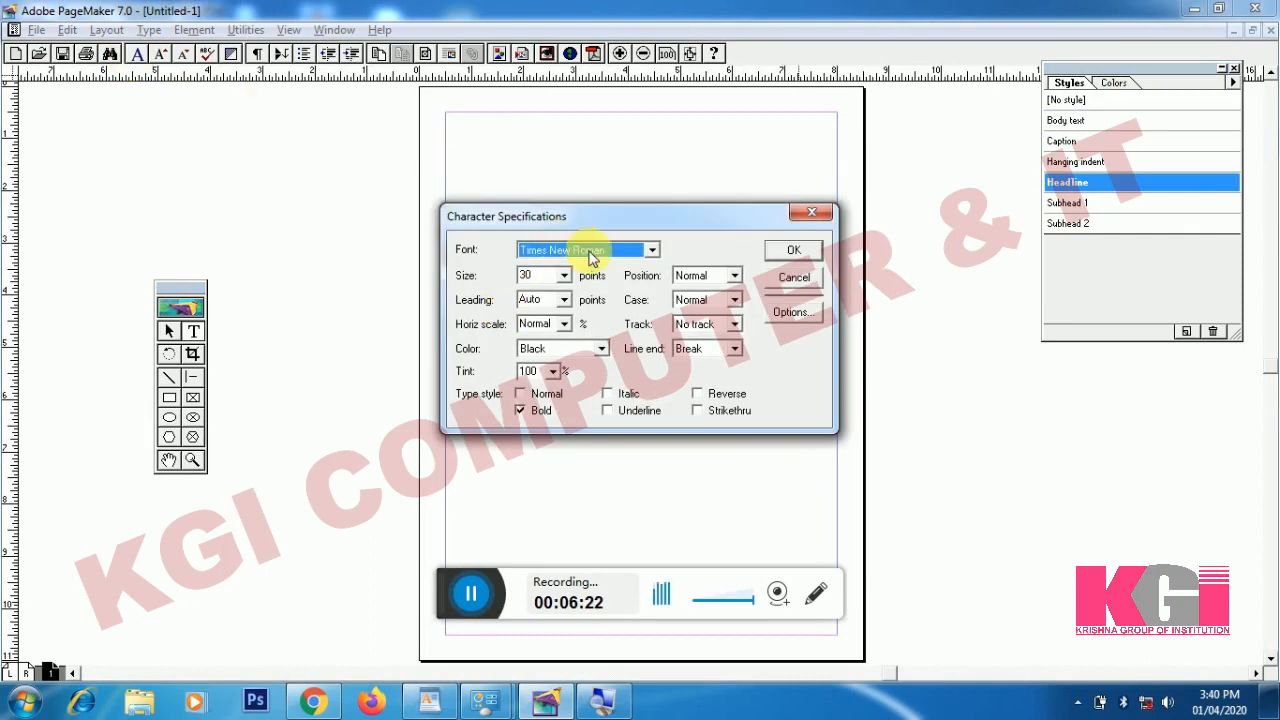
pyautogui.click(792, 278)
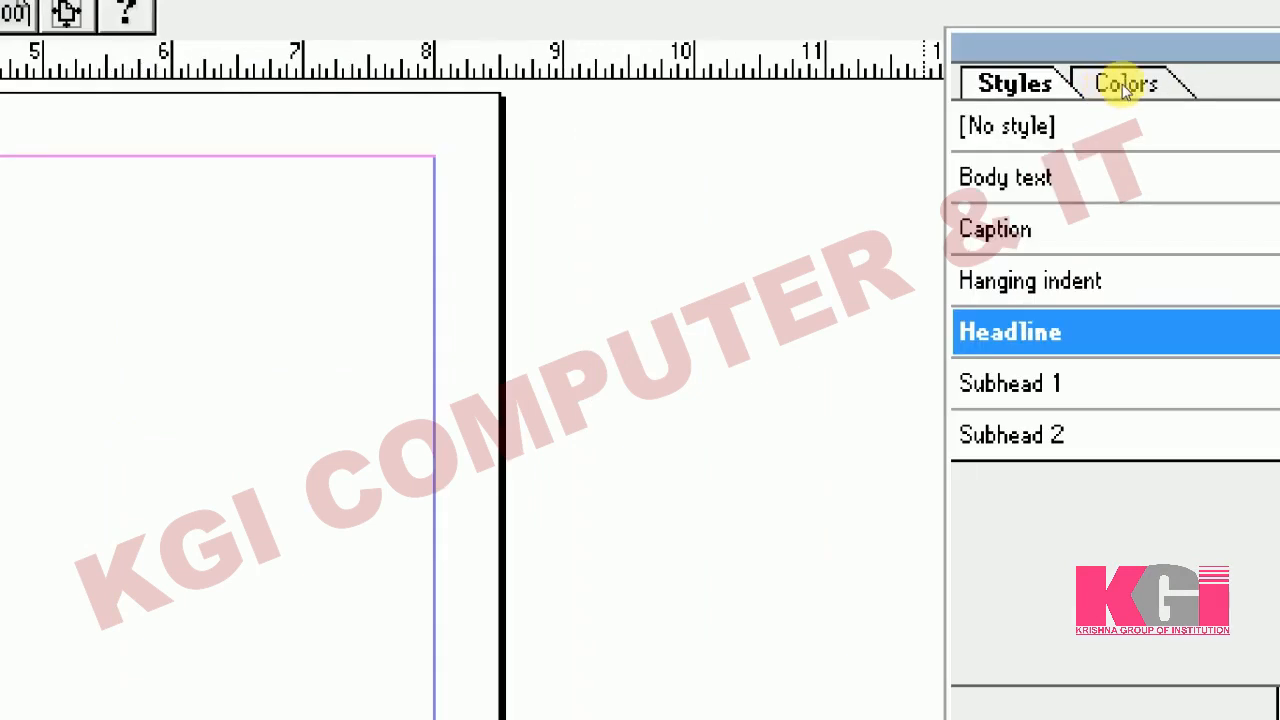
# Show the Colors palette, reselect the whole "This is the content" line, color it Red and deselect it
pyautogui.click(1128, 85)
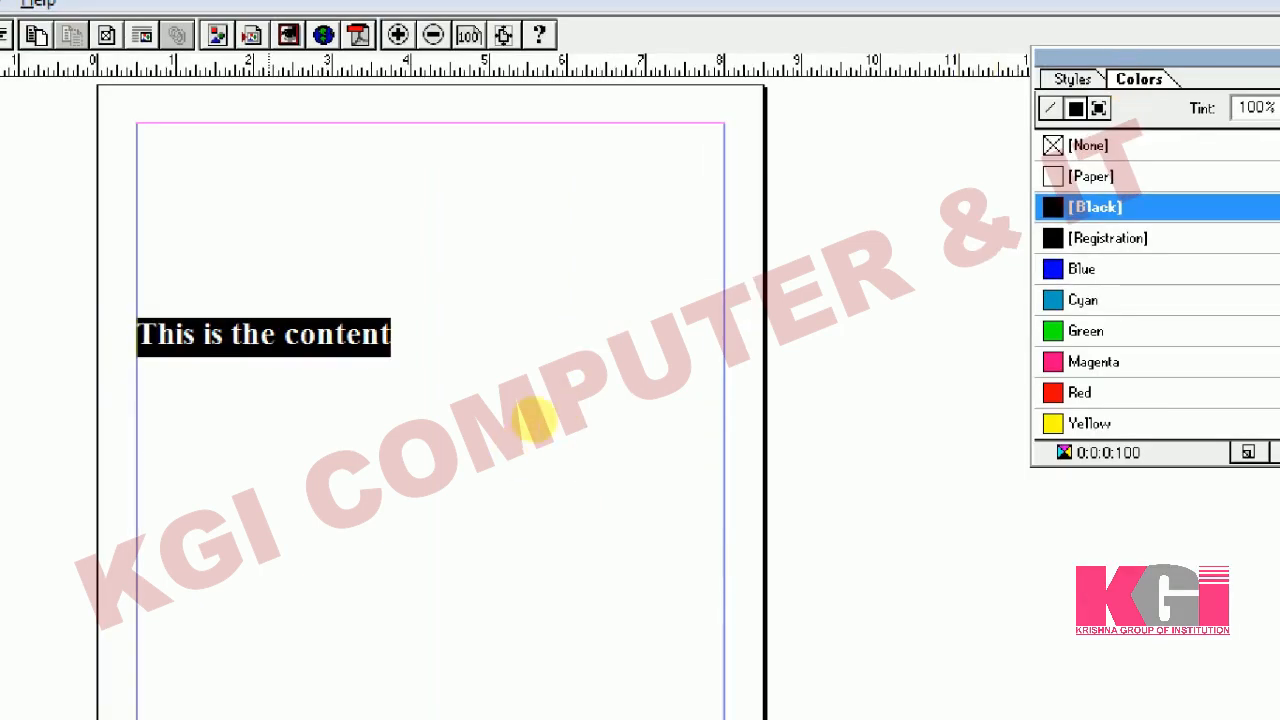
pyautogui.click(532, 421)
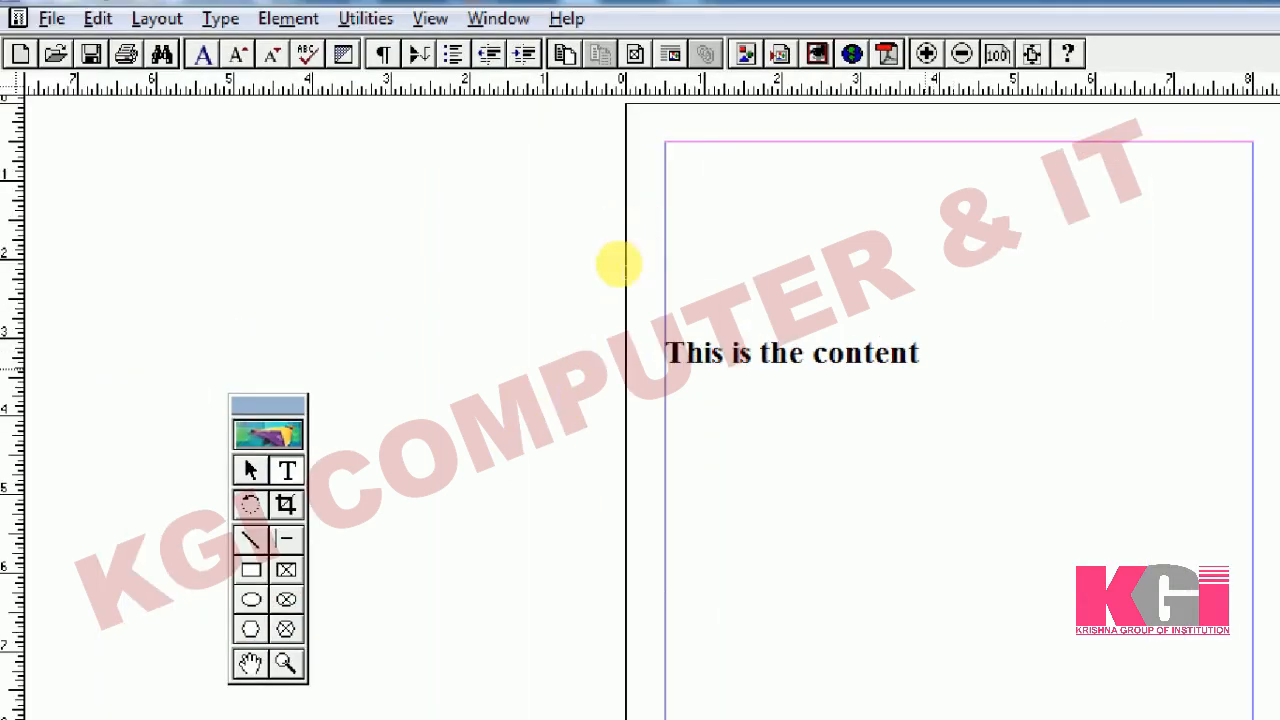
pyautogui.moveTo(920, 356); pyautogui.dragTo(770, 356)
pyautogui.moveTo(472, 256); pyautogui.dragTo(429, 249)
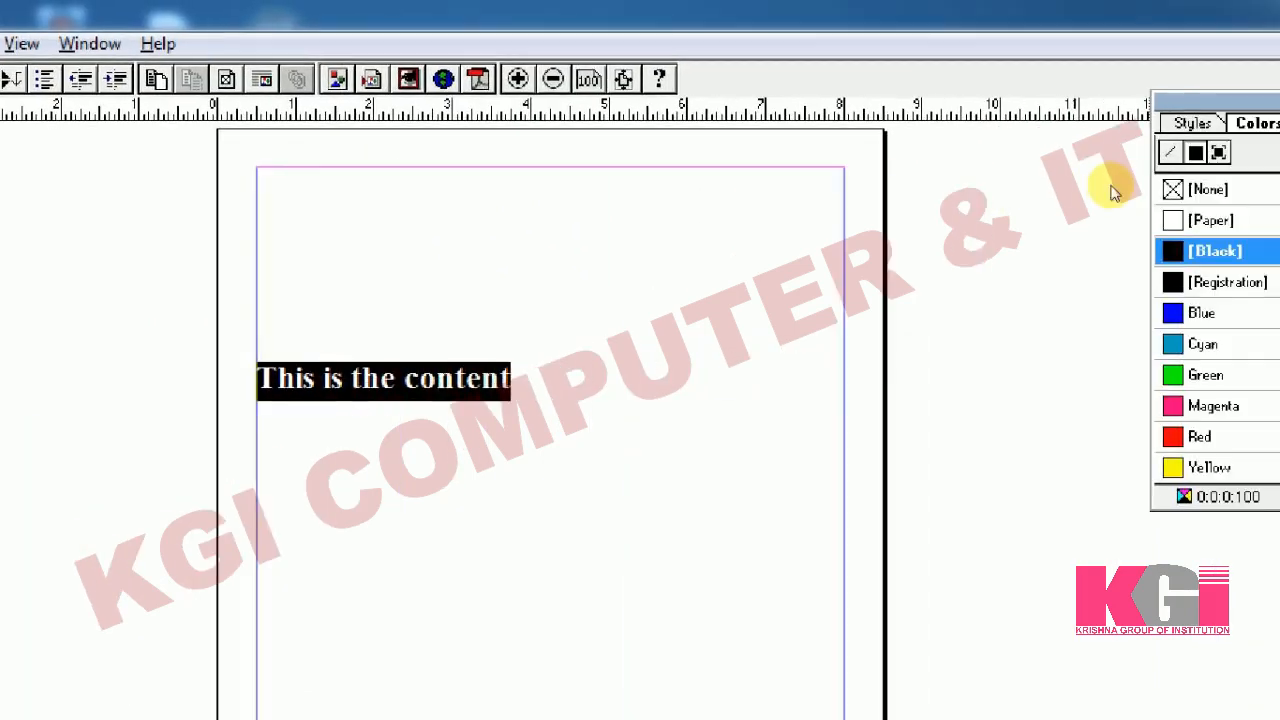
pyautogui.click(1066, 294)
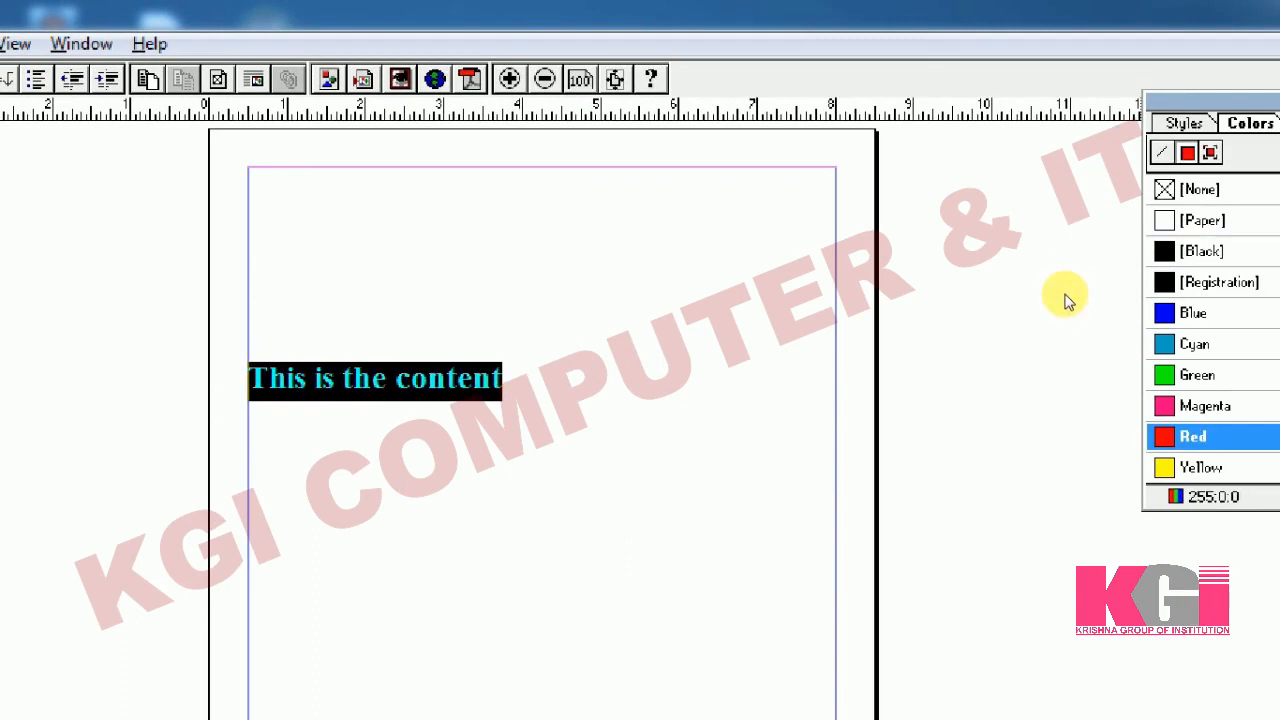
pyautogui.click(560, 271)
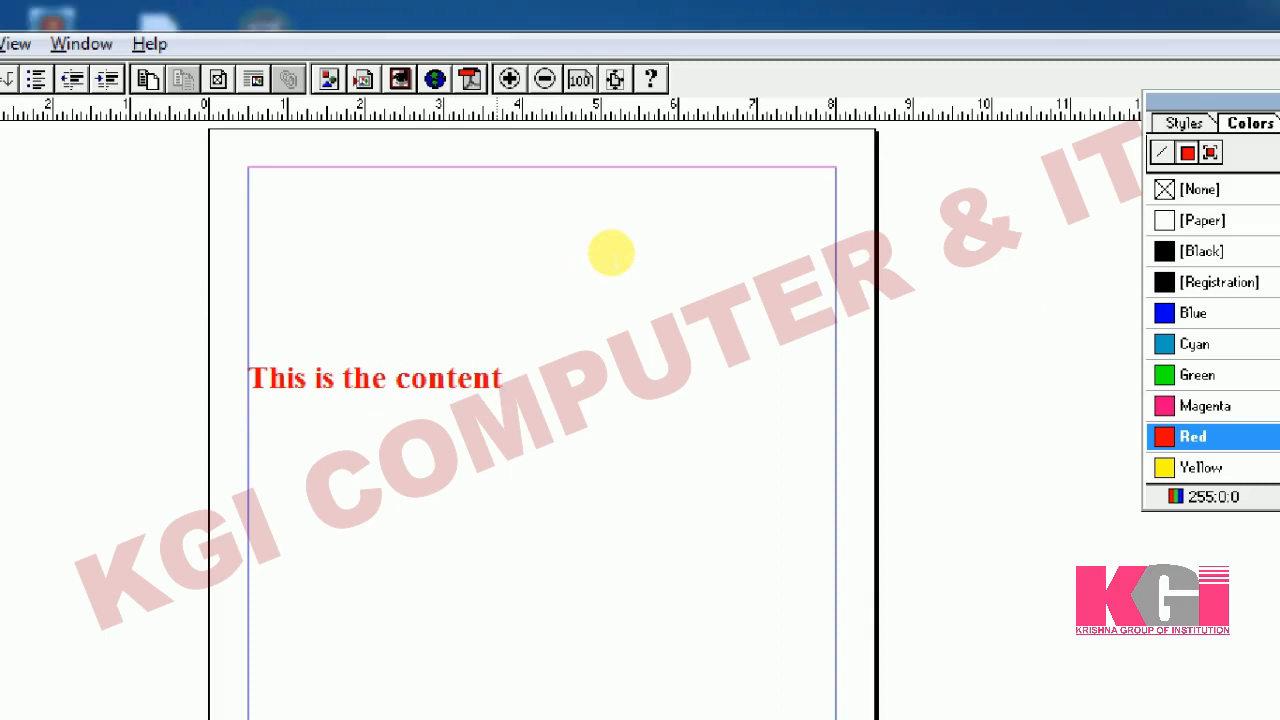
# Select all the text and color it Blue, deselect it, and briefly view the Styles palette before returning to Colors
pyautogui.hotkey('ctrl', 'a')
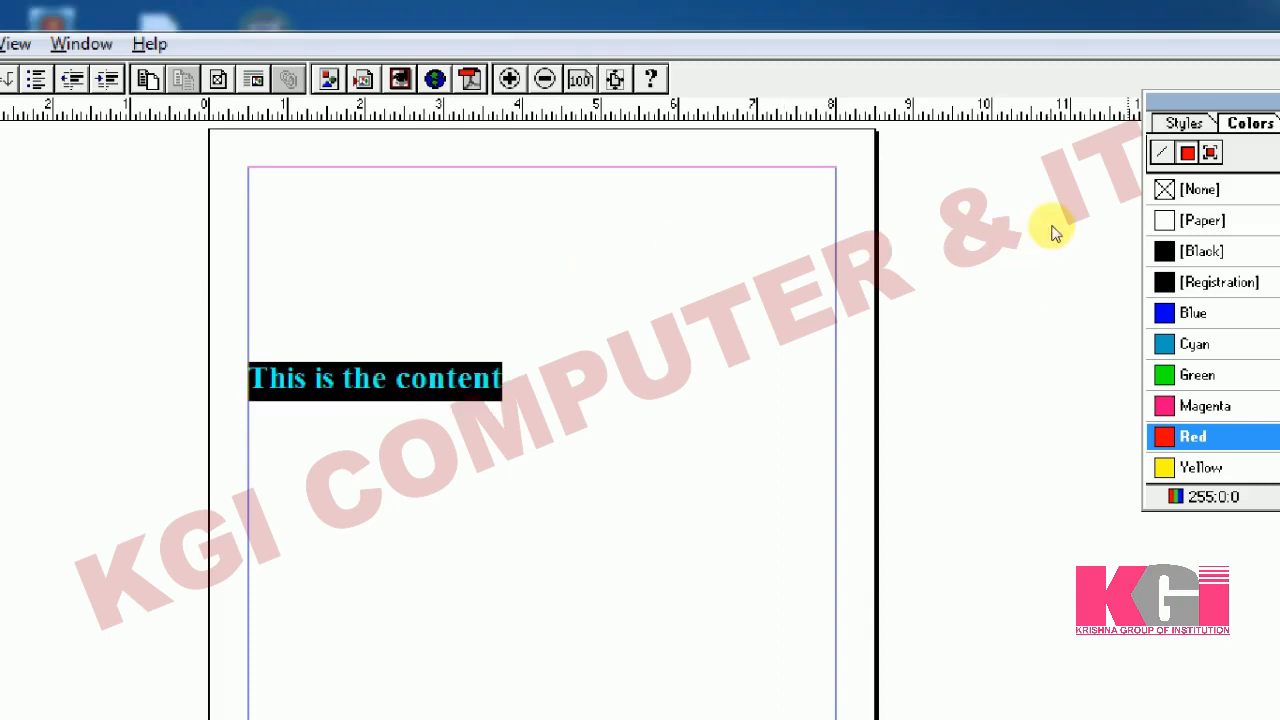
pyautogui.click(1195, 313)
pyautogui.click(663, 262)
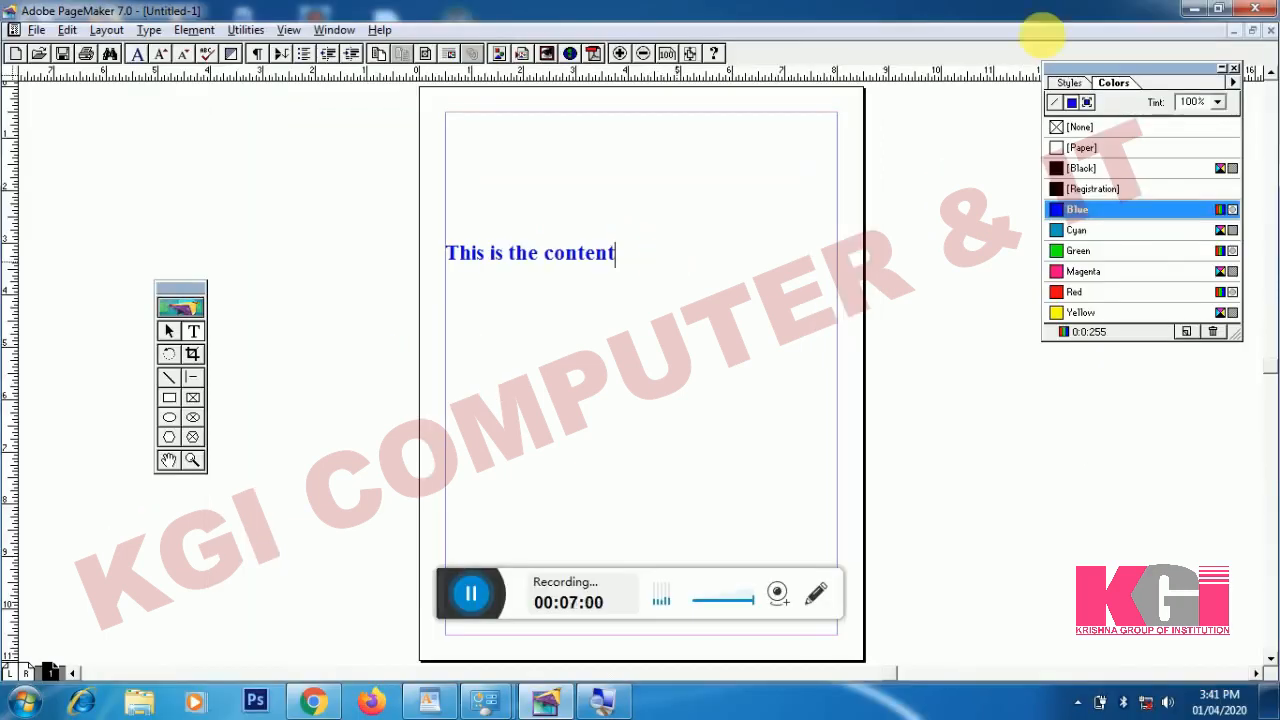
pyautogui.click(1068, 82)
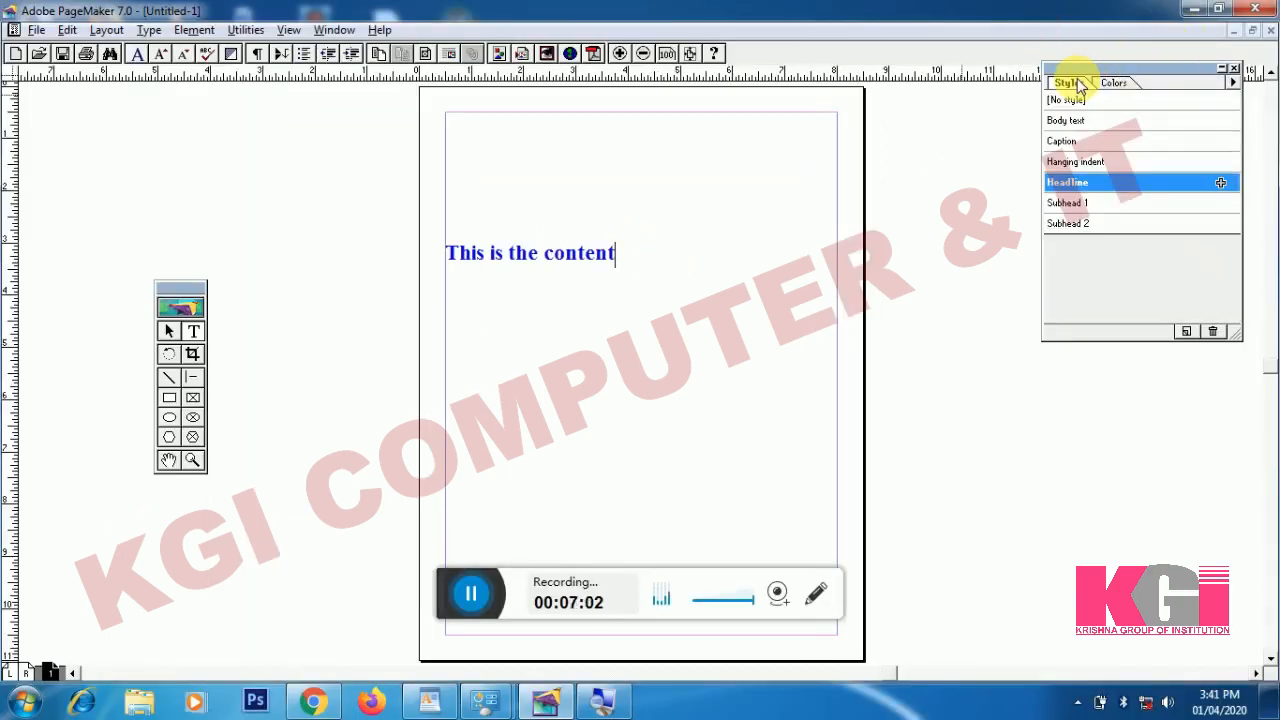
pyautogui.click(1110, 83)
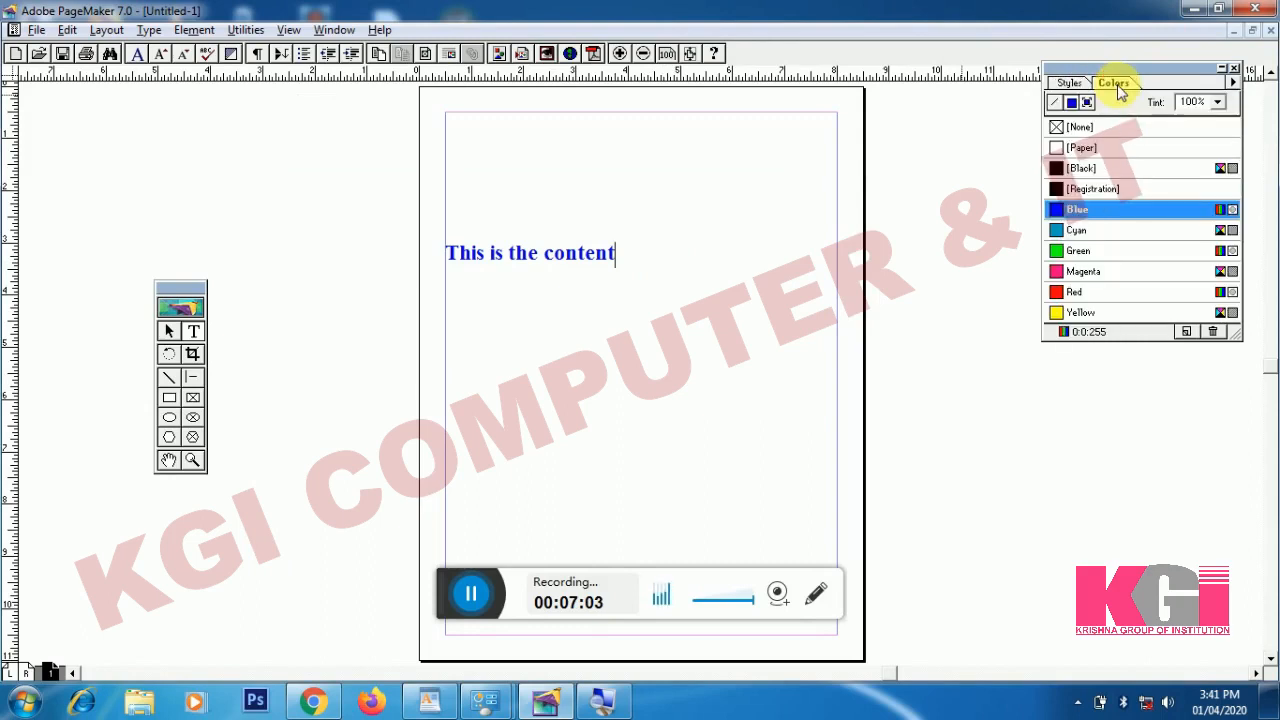